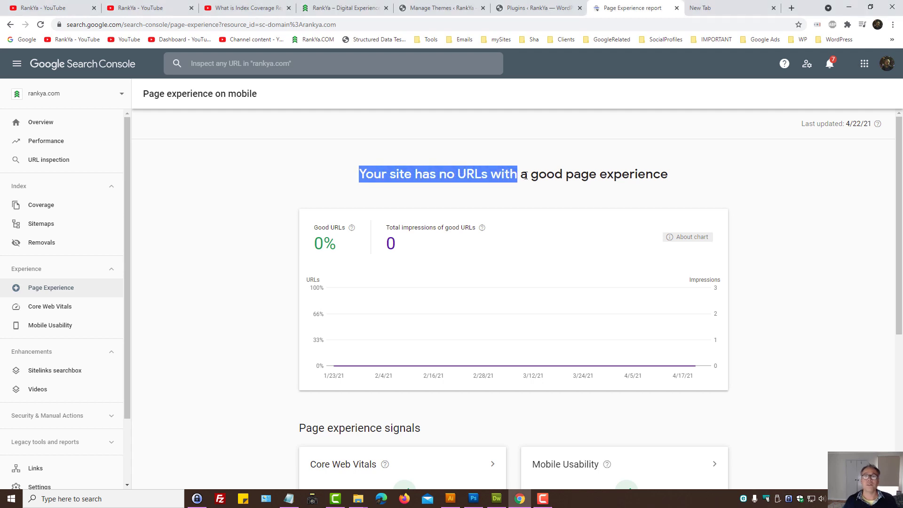
# Highlight the 'no good page experience' heading, glancing at the playlist and Index Coverage video tabs
pyautogui.click(689, 178)
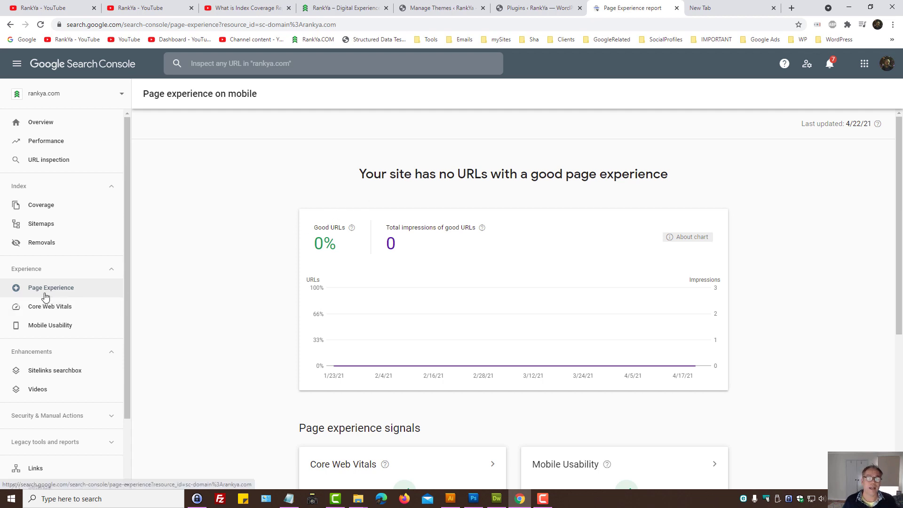
pyautogui.moveTo(359, 177); pyautogui.dragTo(683, 184)
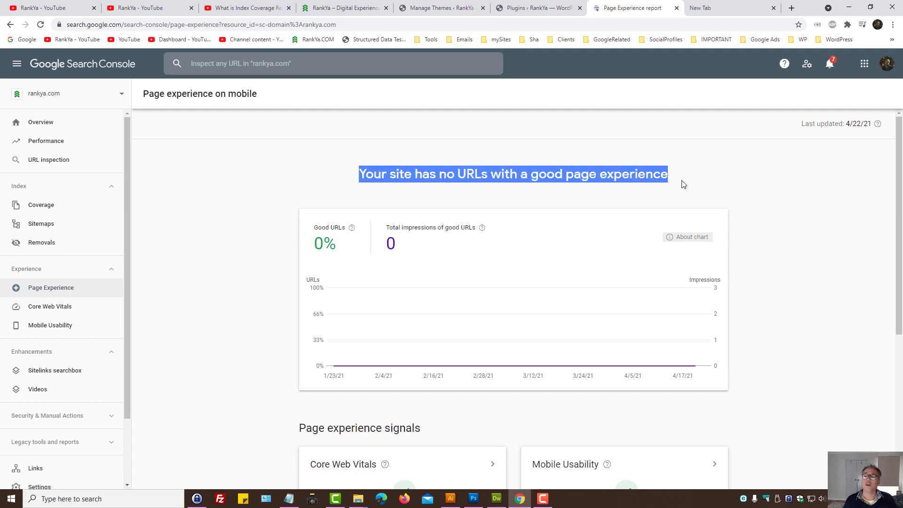
pyautogui.click(716, 188)
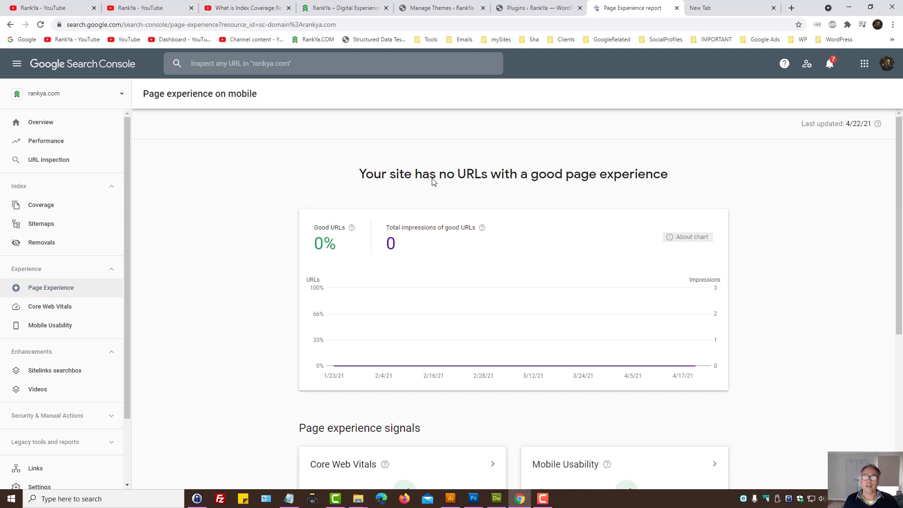
pyautogui.click(178, 8)
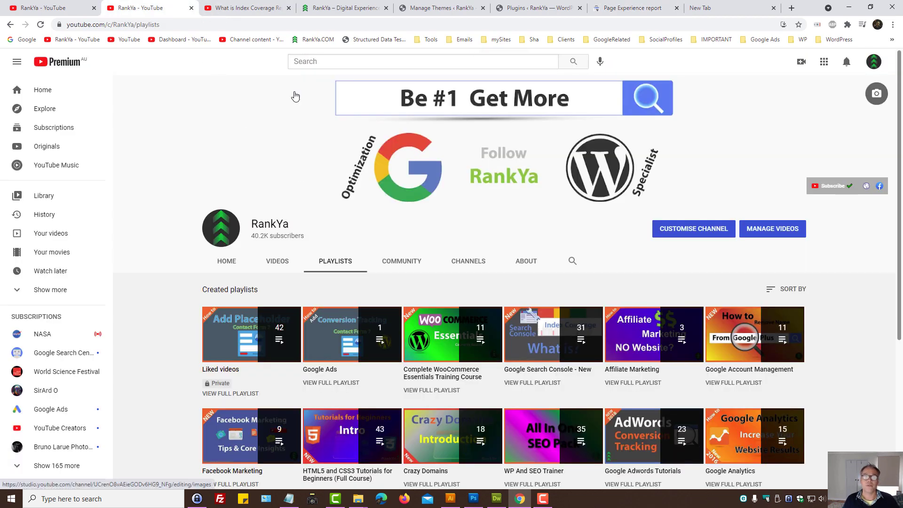
pyautogui.click(247, 8)
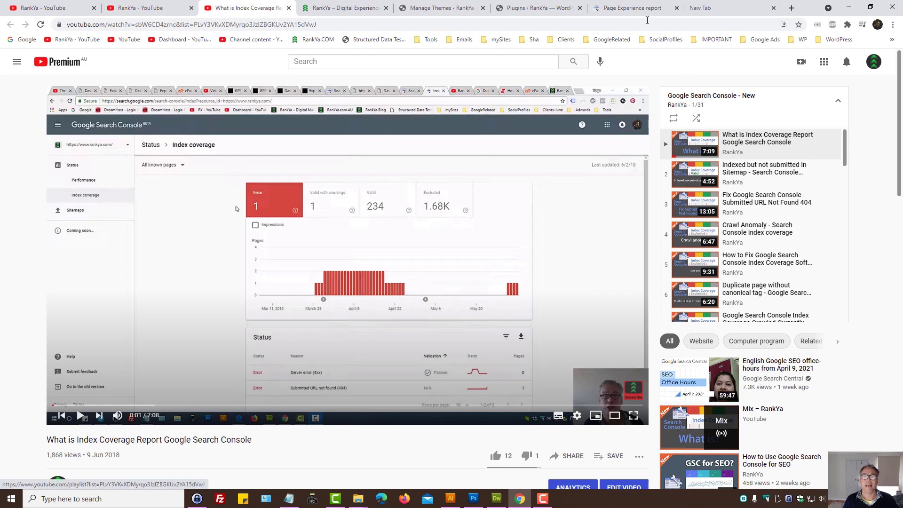
pyautogui.click(630, 8)
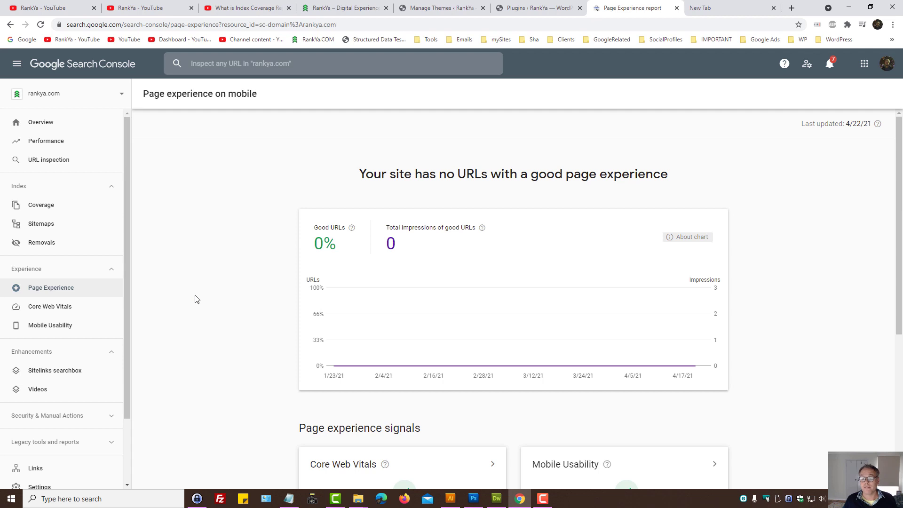
# Review the summary heading and Page experience signals section of the page experience report
pyautogui.moveTo(366, 174); pyautogui.dragTo(673, 174)
pyautogui.click(563, 176)
pyautogui.scroll(-5, 753, 219)
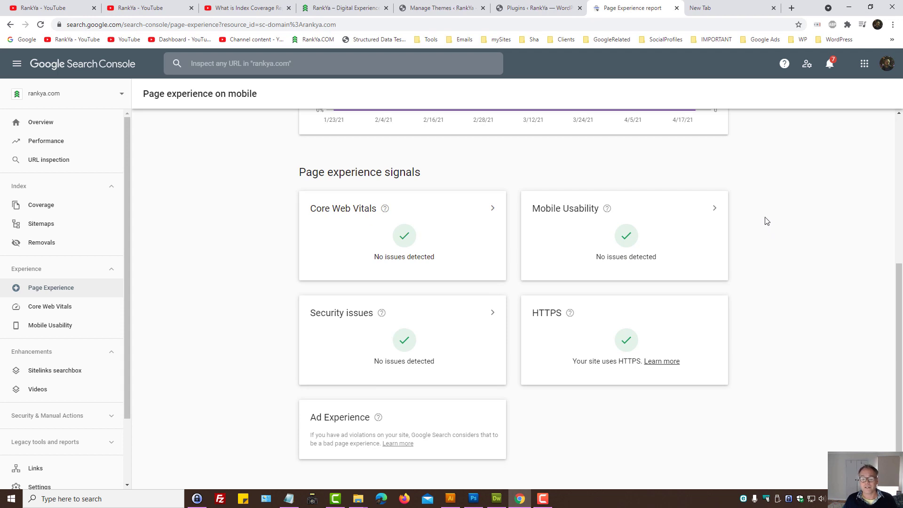
pyautogui.moveTo(299, 173); pyautogui.dragTo(443, 178)
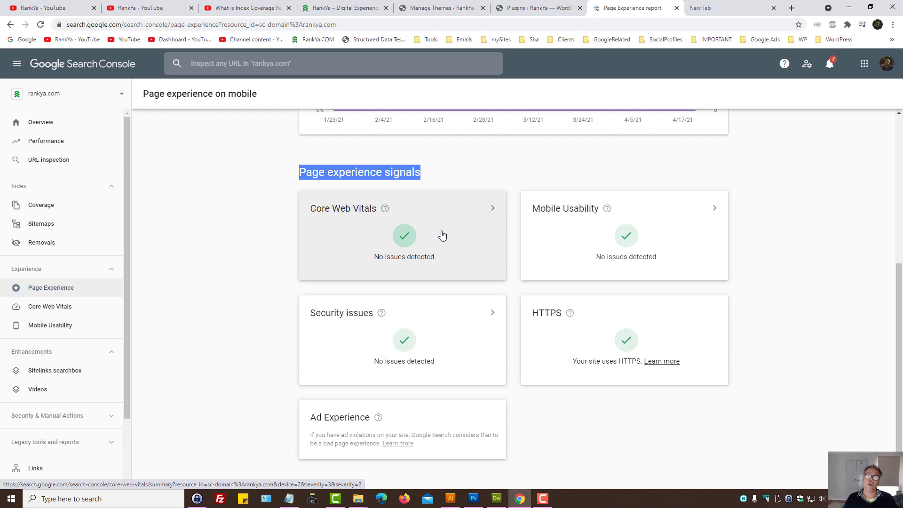
pyautogui.scroll(5, 440, 237)
pyautogui.moveTo(359, 153); pyautogui.dragTo(682, 154)
pyautogui.tripleClick(541, 144)
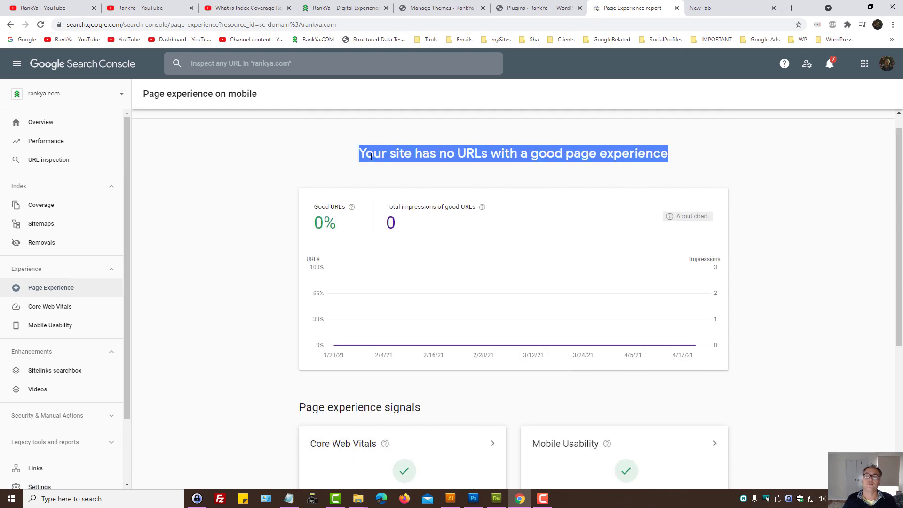
pyautogui.moveTo(454, 157); pyautogui.dragTo(673, 172)
pyautogui.click(798, 299)
pyautogui.scroll(-1, 794, 310)
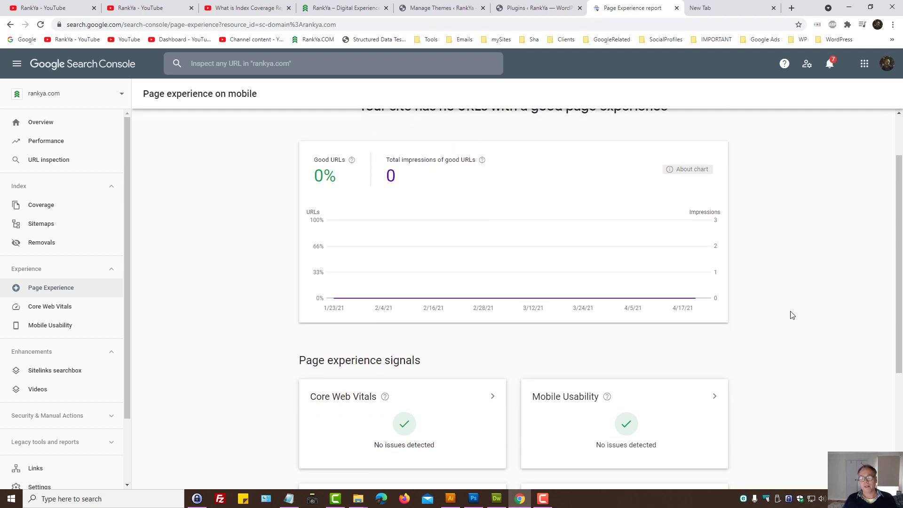
pyautogui.scroll(-2, 779, 315)
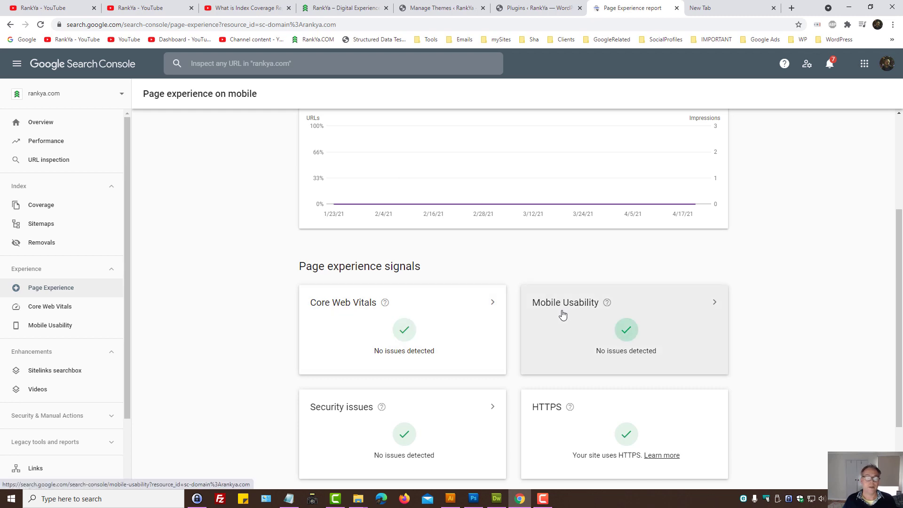
# Open Mobile Usability in a new tab and review its 0 errors and 65 valid pages
pyautogui.keyDown('ctrl'); pyautogui.click(44, 329); pyautogui.keyUp('ctrl')
pyautogui.hotkey('ctrl', 'Tab')
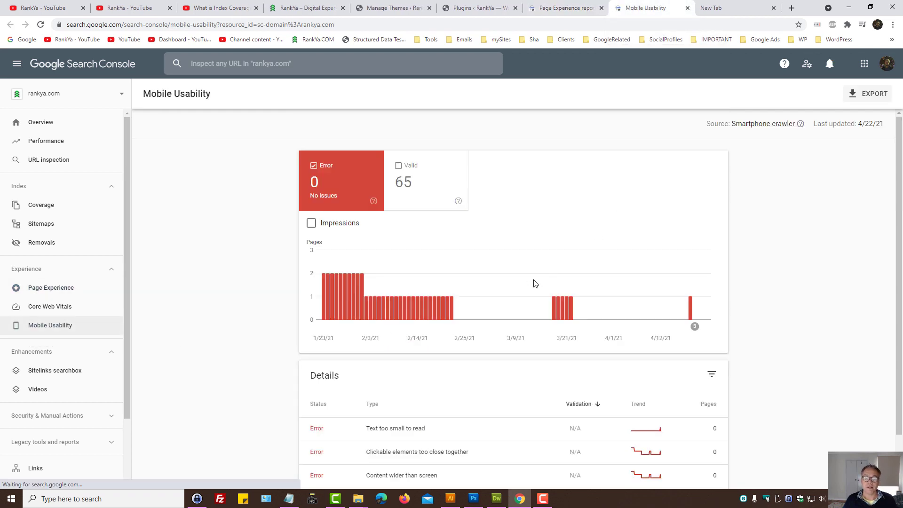
pyautogui.scroll(-2, 432, 347)
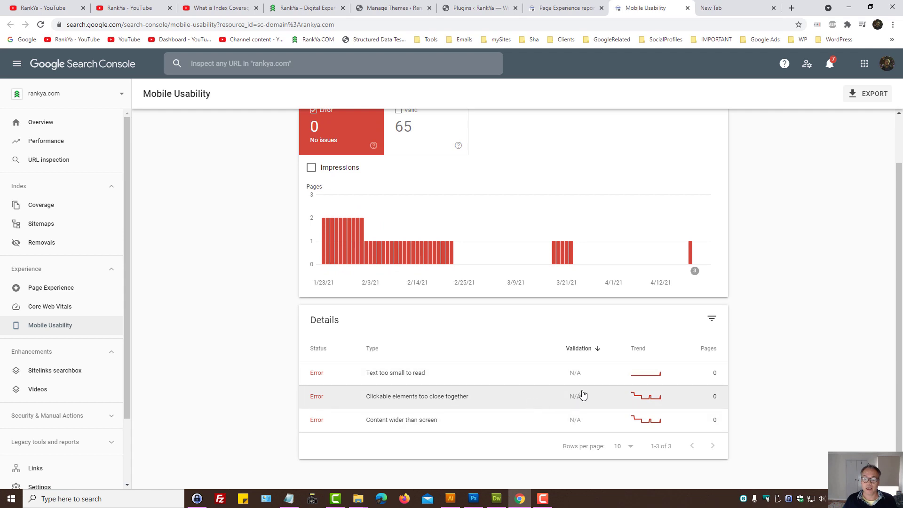
pyautogui.scroll(2, 470, 389)
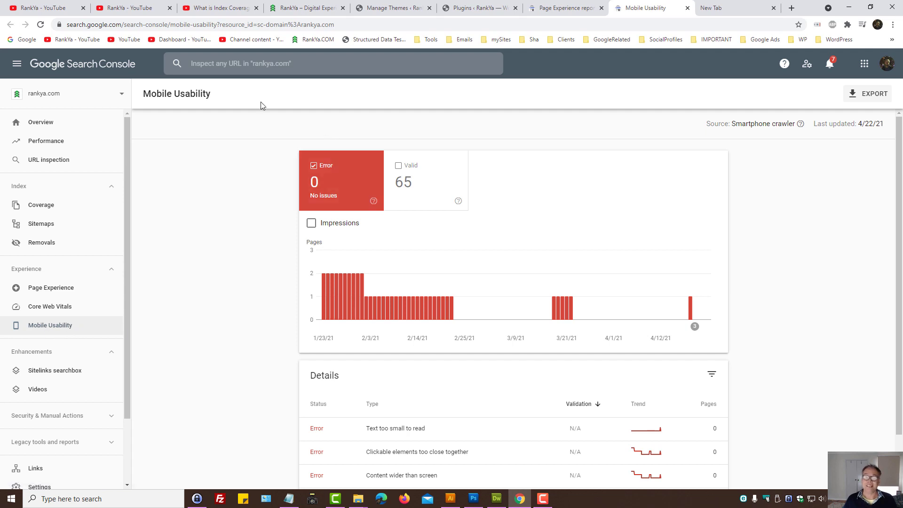
pyautogui.click(214, 6)
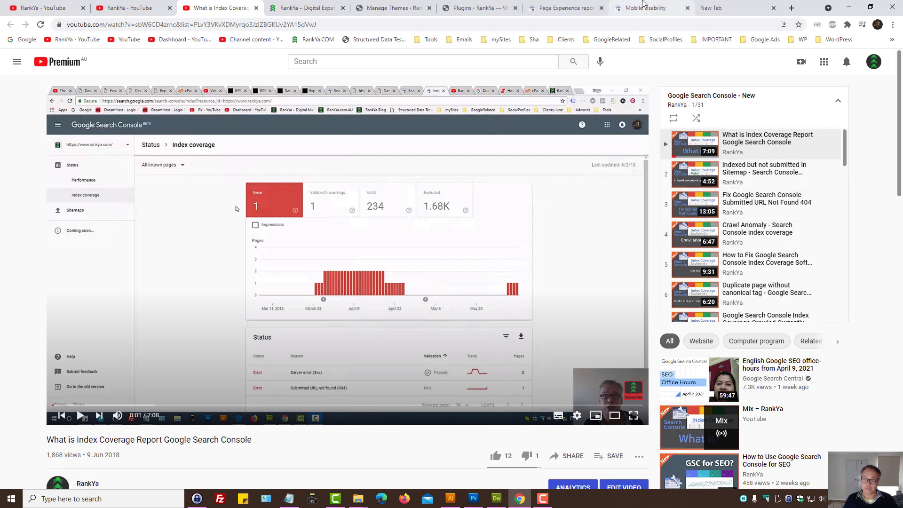
pyautogui.click(643, 5)
pyautogui.scroll(-2, 491, 245)
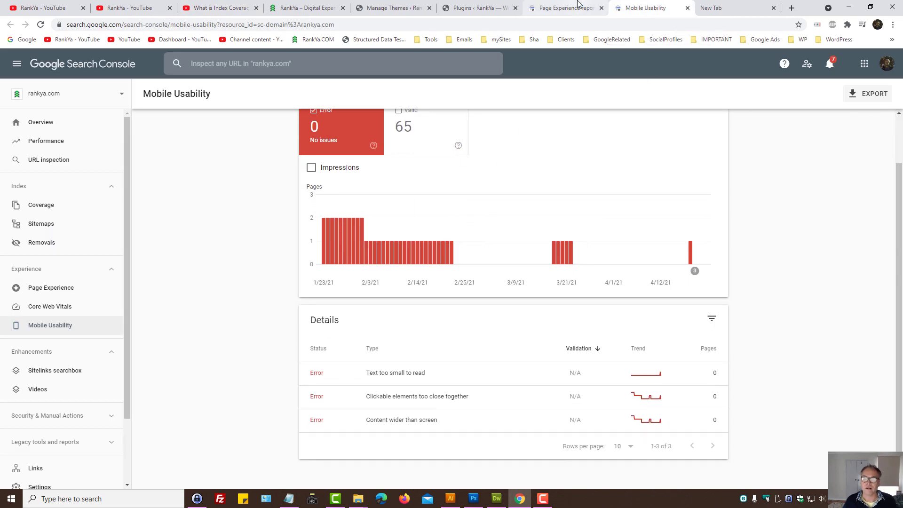
# Open Core Web Vitals in a background tab and check its mobile URLs needing improvement
pyautogui.click(565, 8)
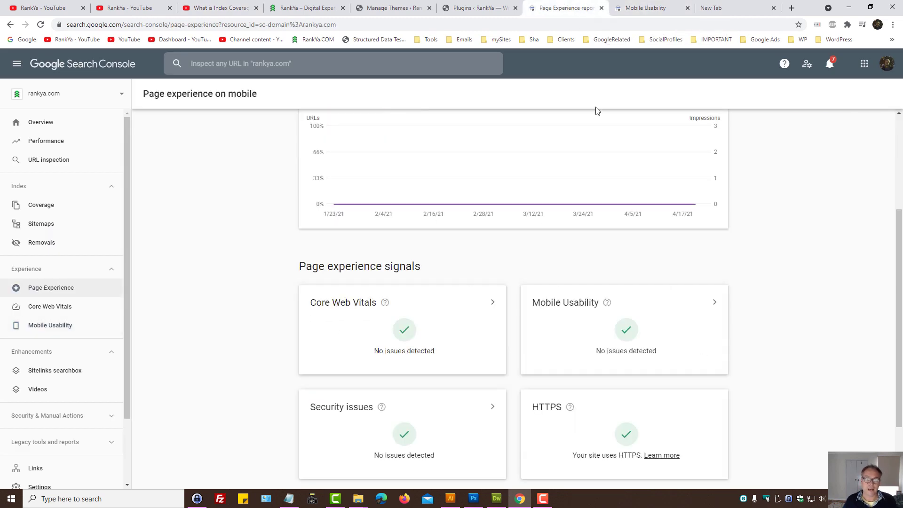
pyautogui.middleClick(111, 311)
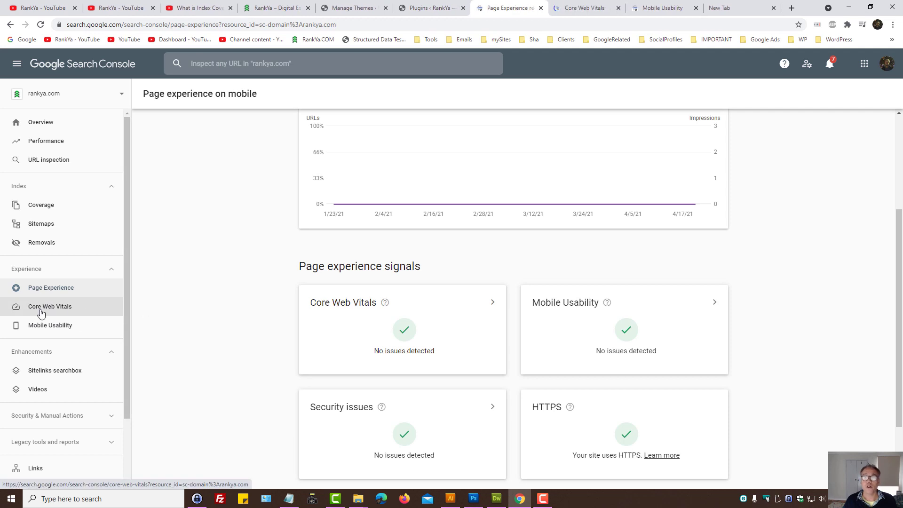
pyautogui.click(577, 6)
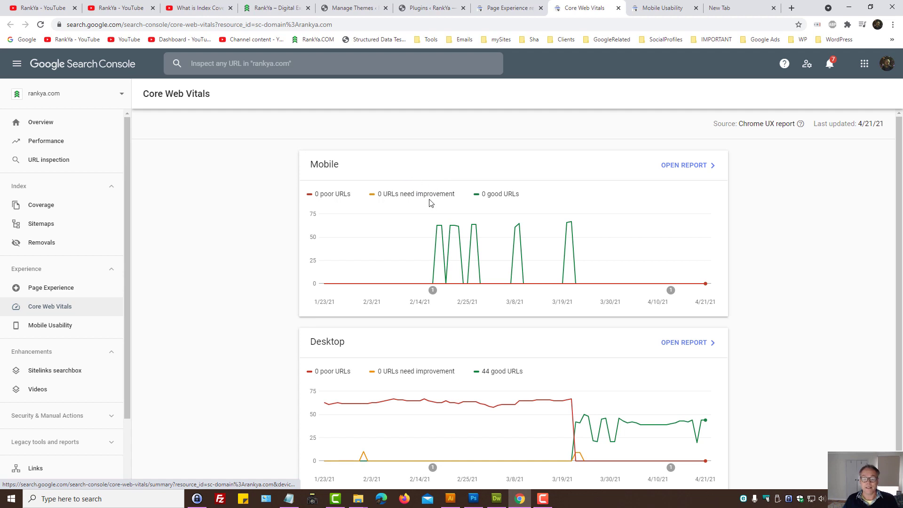
pyautogui.moveTo(380, 196); pyautogui.dragTo(459, 199)
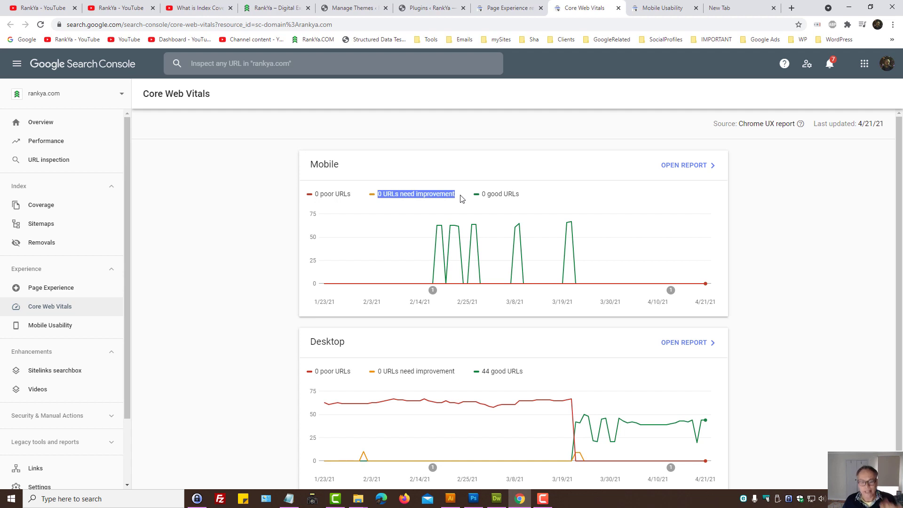
pyautogui.click(426, 198)
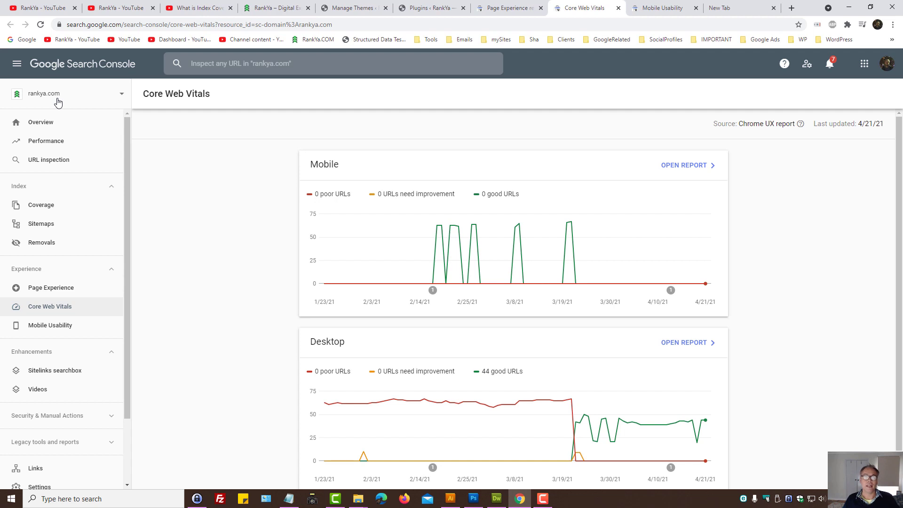
# Glance at the rankya.com homepage and Mobile Usability tabs, then return to Core Web Vitals
pyautogui.click(277, 5)
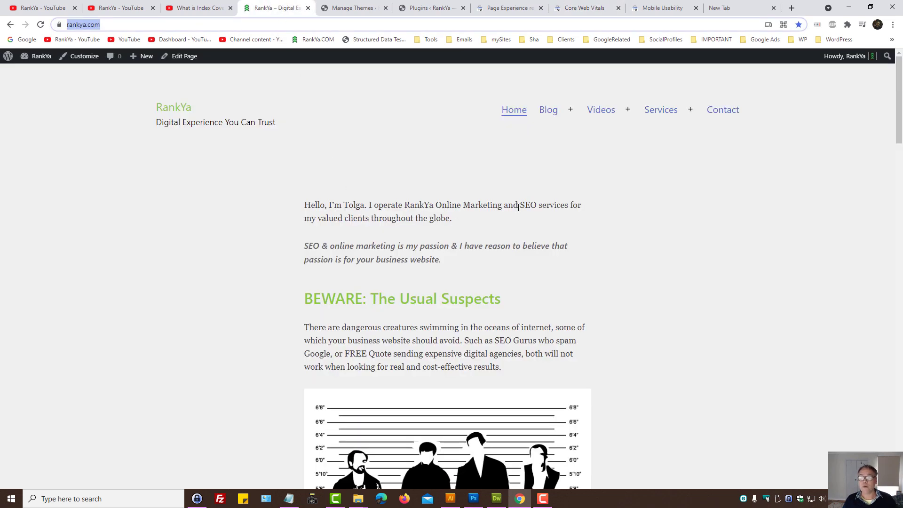
pyautogui.click(666, 4)
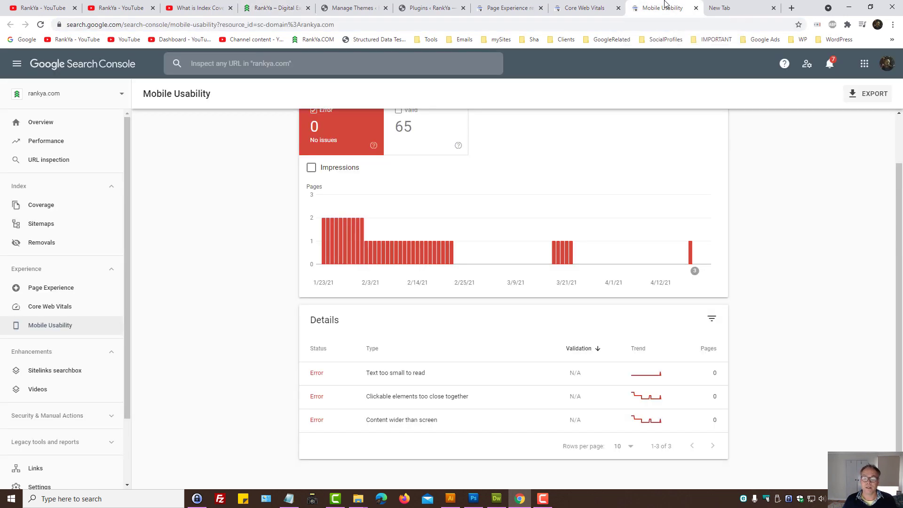
pyautogui.scroll(2, 214, 232)
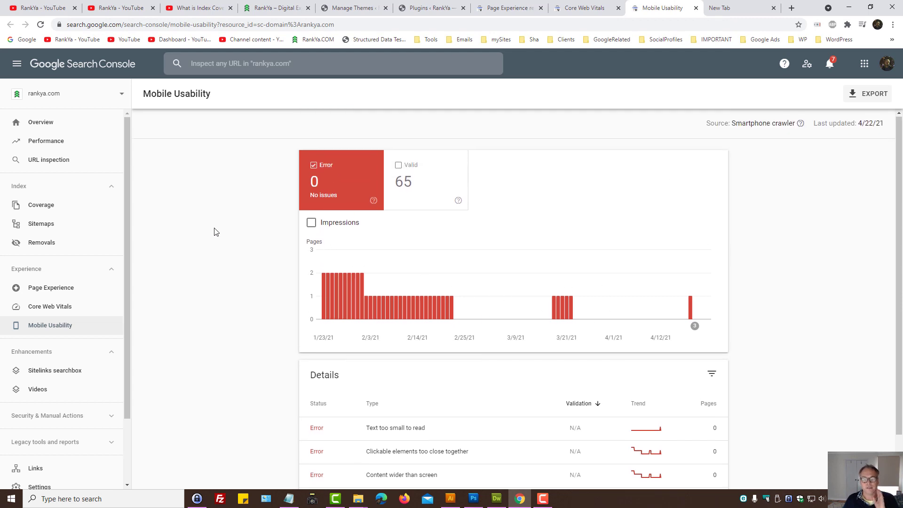
pyautogui.click(593, 8)
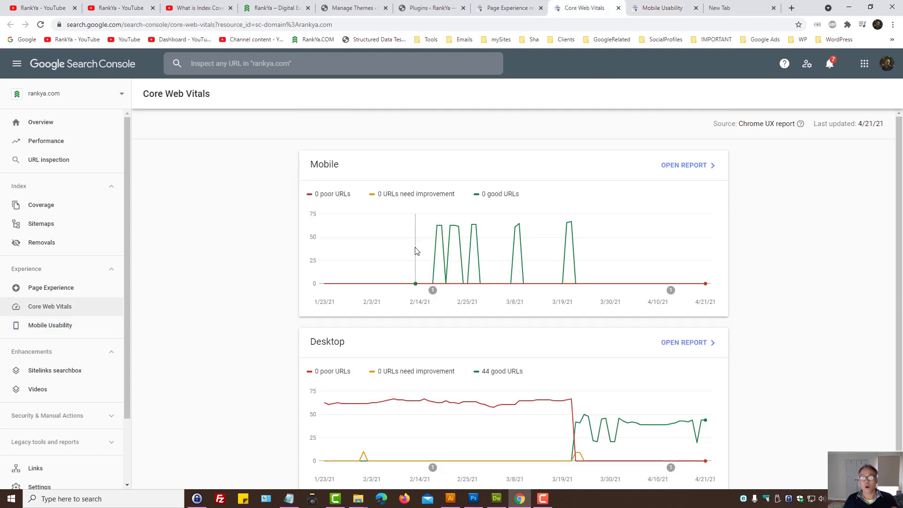
pyautogui.moveTo(416, 250)
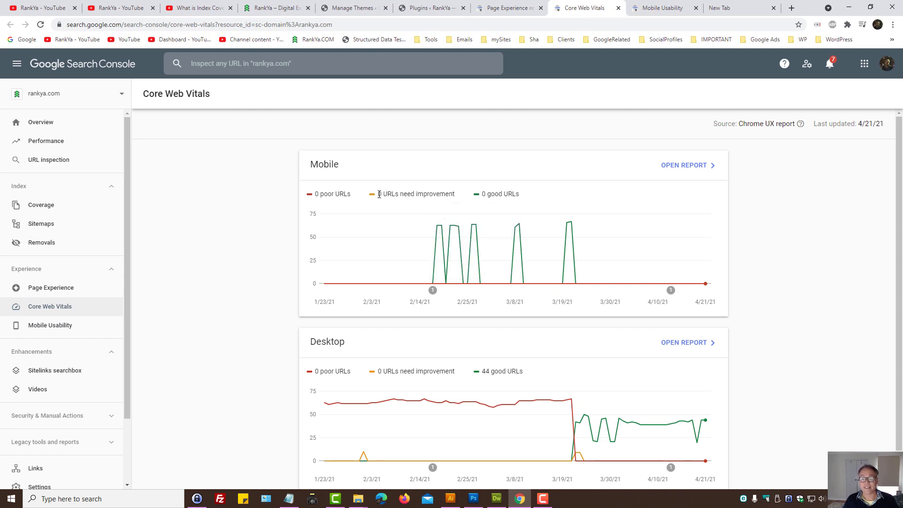
# Cycle from the page experience report through Mobile Usability back to the Core Web Vitals charts
pyautogui.click(508, 8)
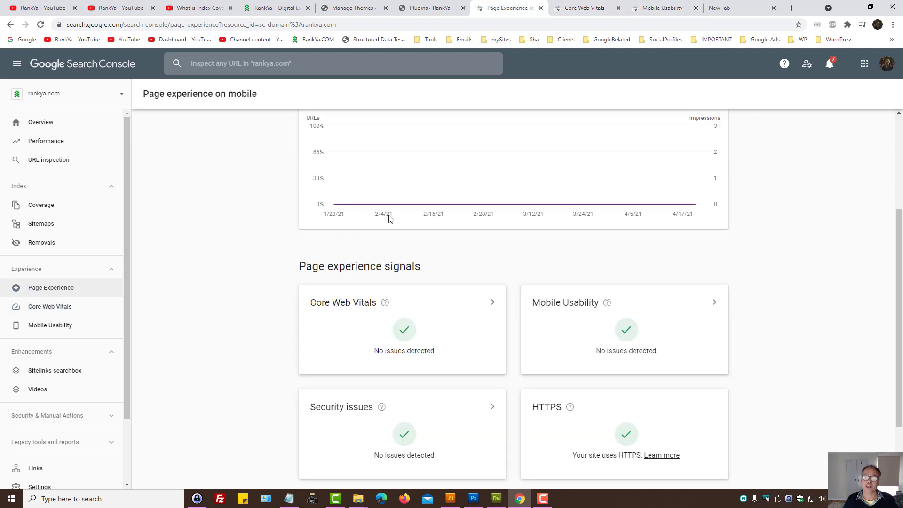
pyautogui.scroll(-2, 543, 288)
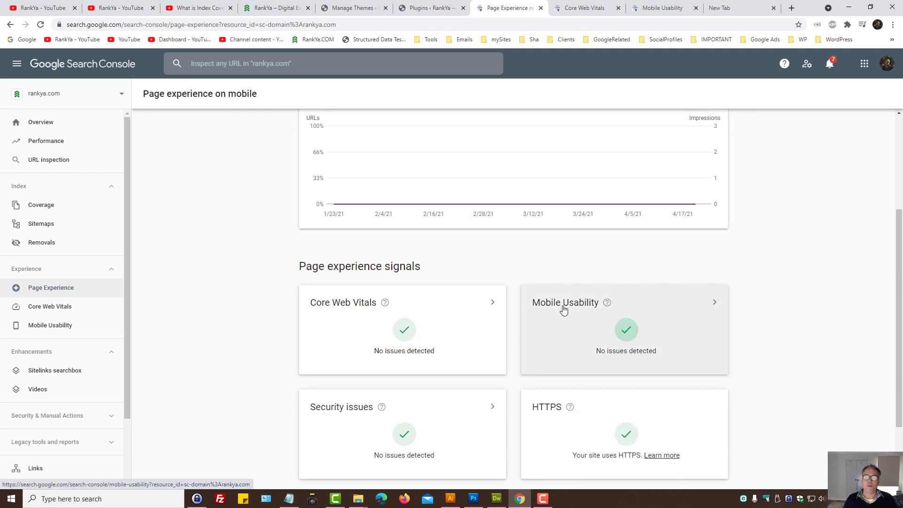
pyautogui.click(672, 6)
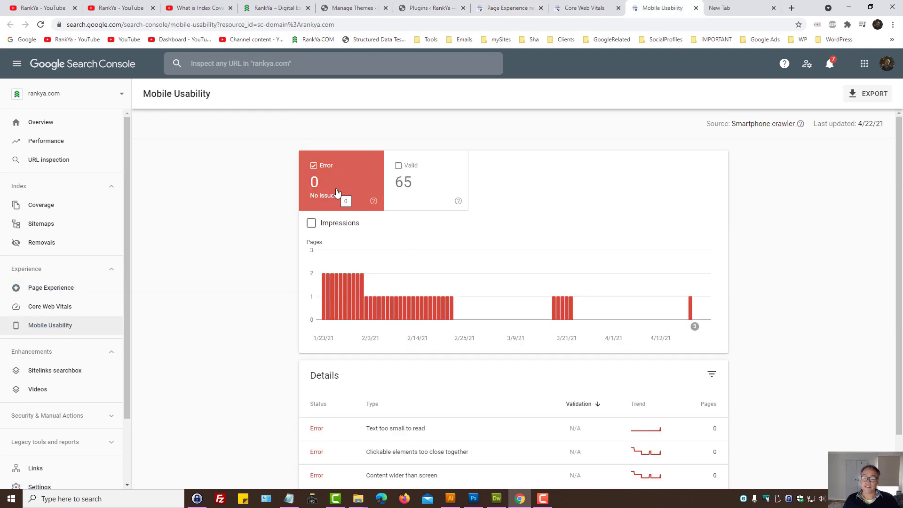
pyautogui.click(607, 8)
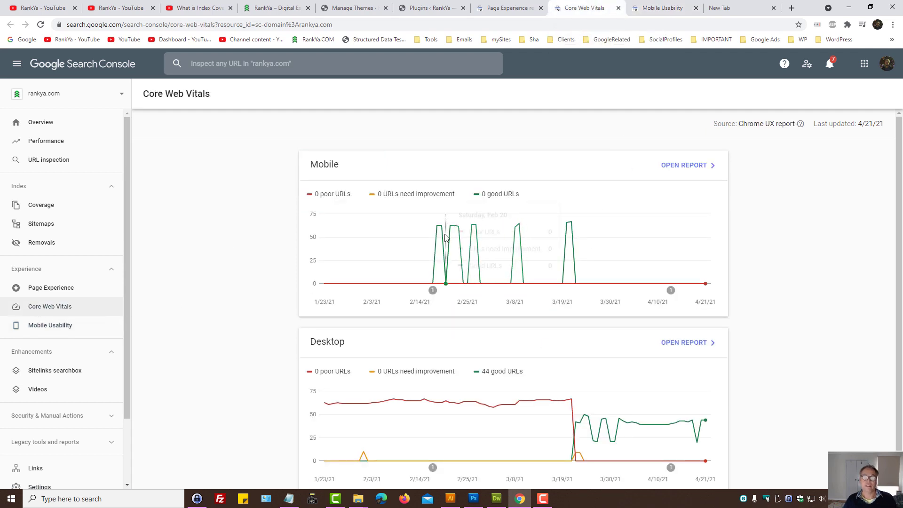
# Review the Core Web Vitals mobile legend, highlighting the 0 poor URLs count
pyautogui.moveTo(445, 240)
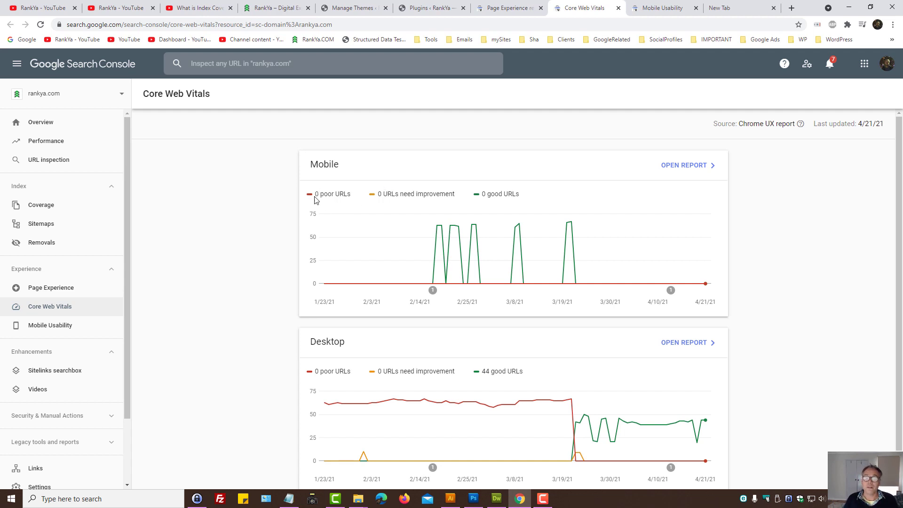
pyautogui.moveTo(315, 193); pyautogui.dragTo(353, 197)
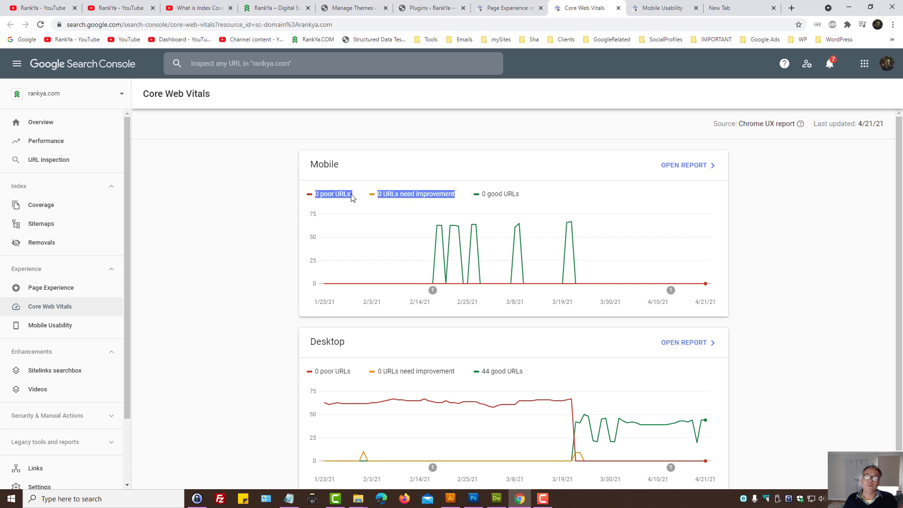
pyautogui.click(335, 196)
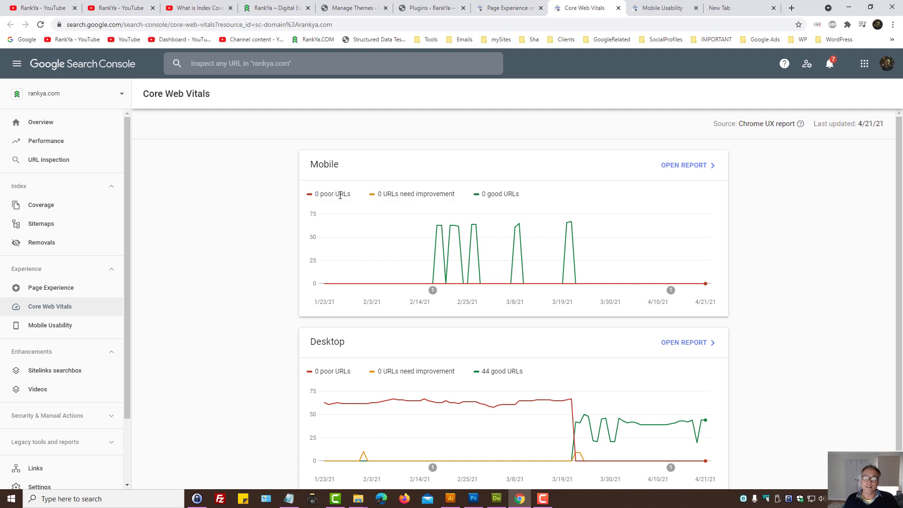
pyautogui.moveTo(316, 196); pyautogui.dragTo(458, 199)
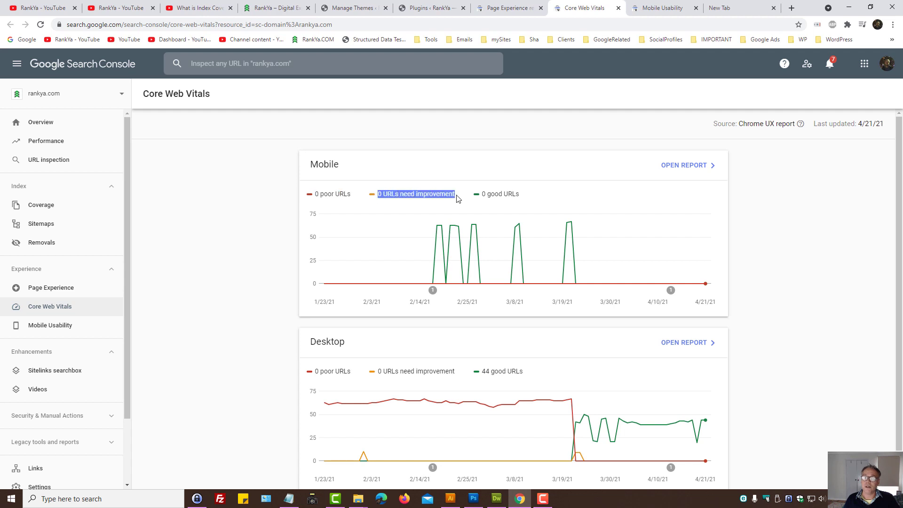
pyautogui.click(401, 194)
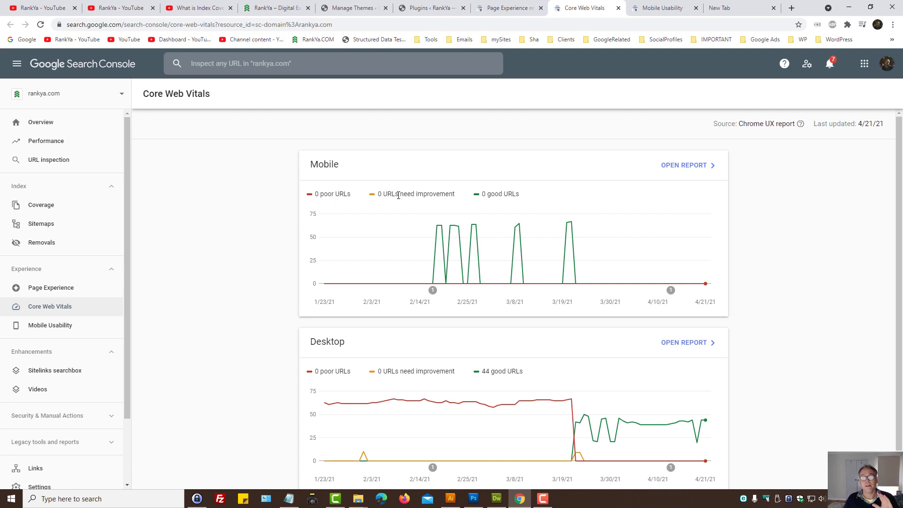
pyautogui.scroll(-1, 398, 195)
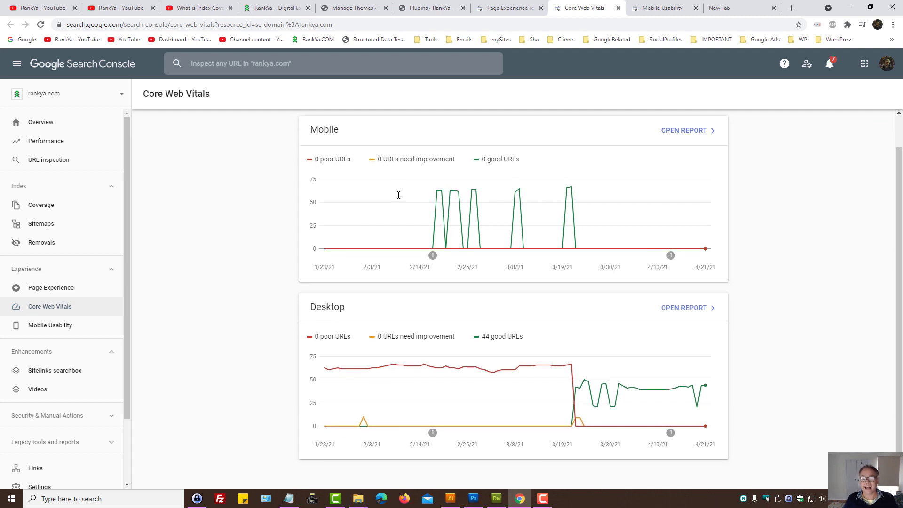
pyautogui.scroll(1, 461, 179)
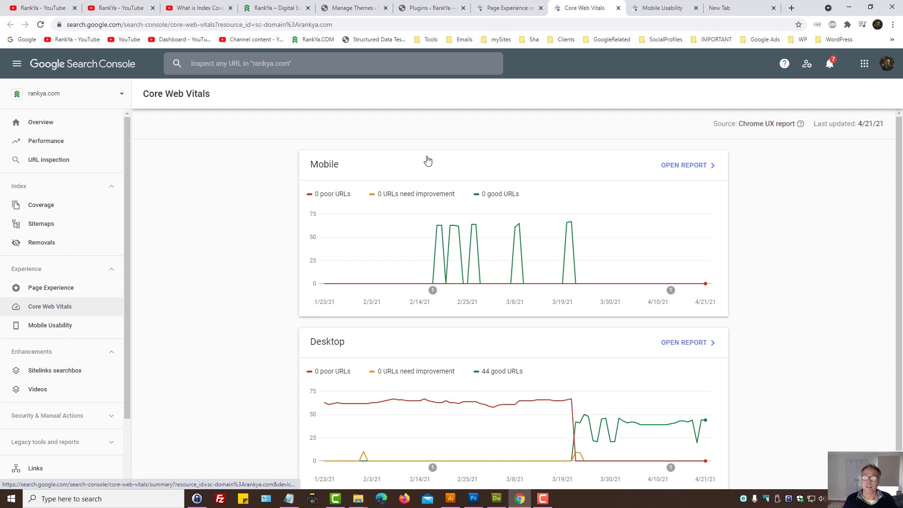
# Switch through the homepage and Mobile Usability tabs to the Page Experience report's 'no good page experience' heading
pyautogui.click(286, 10)
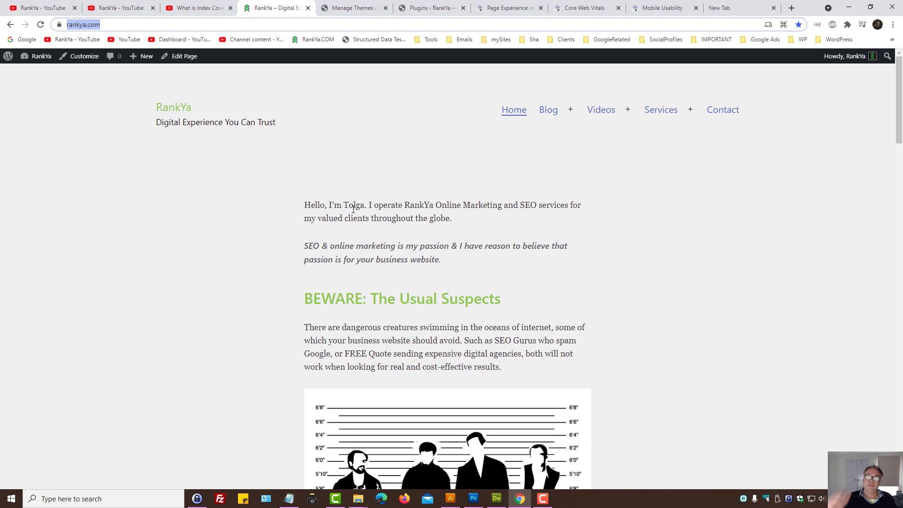
pyautogui.hotkey('ctrl', '8')
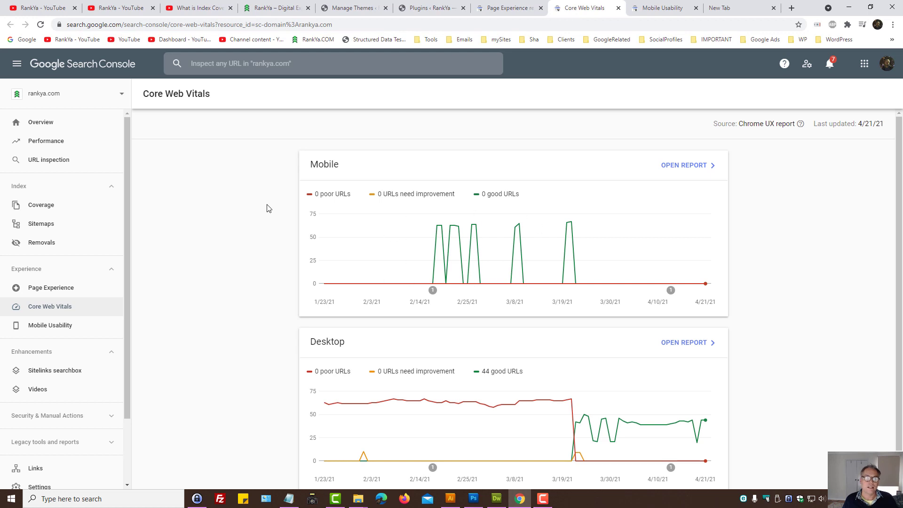
pyautogui.click(628, 5)
pyautogui.click(504, 4)
pyautogui.scroll(4, 425, 277)
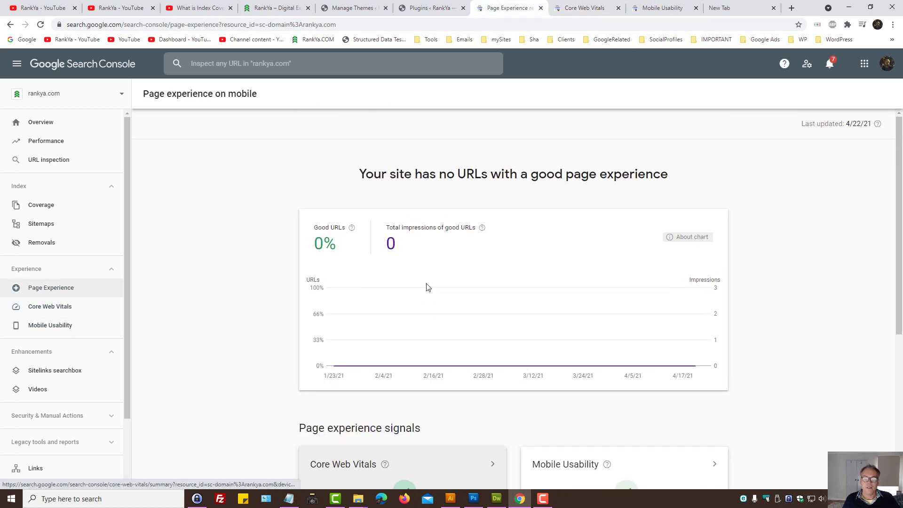
pyautogui.moveTo(454, 174); pyautogui.dragTo(607, 174)
pyautogui.click(549, 212)
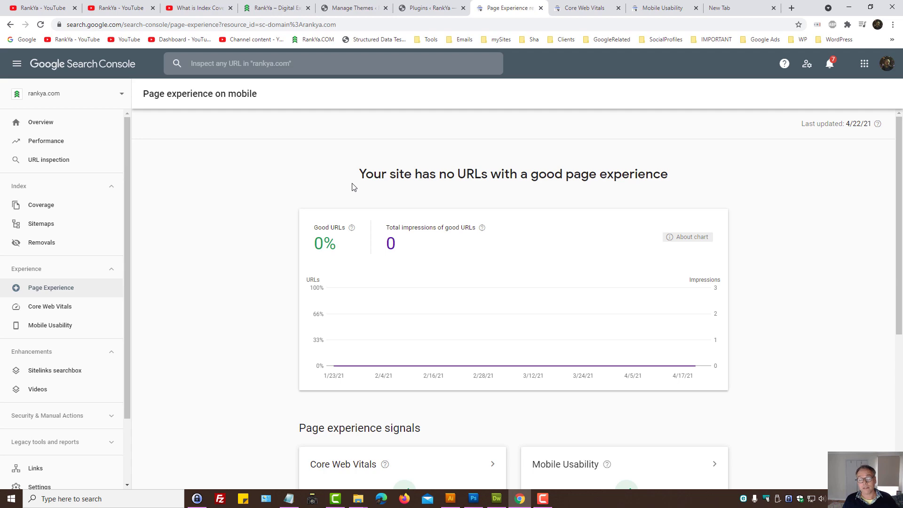
pyautogui.moveTo(352, 187); pyautogui.dragTo(673, 176)
pyautogui.click(496, 175)
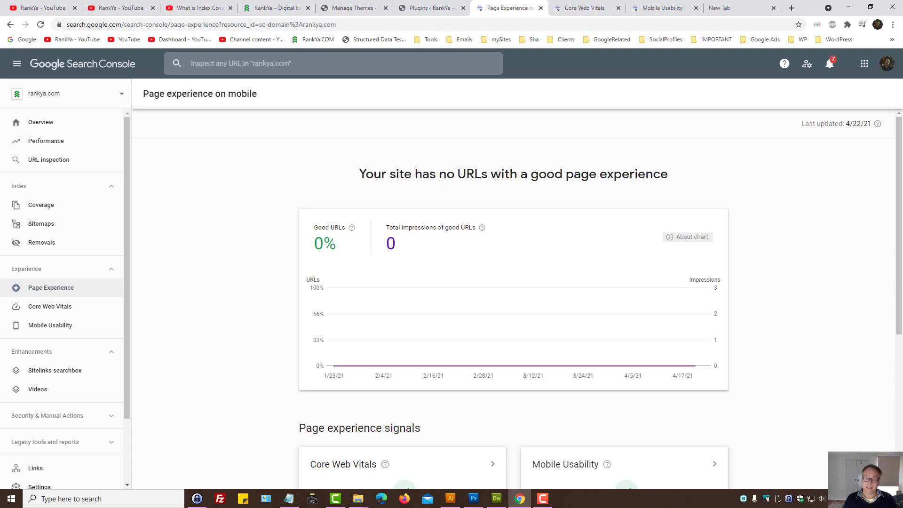
# Scroll the RankYa YouTube playlist down to the Core Web Vitals and LCP videos
pyautogui.click(199, 8)
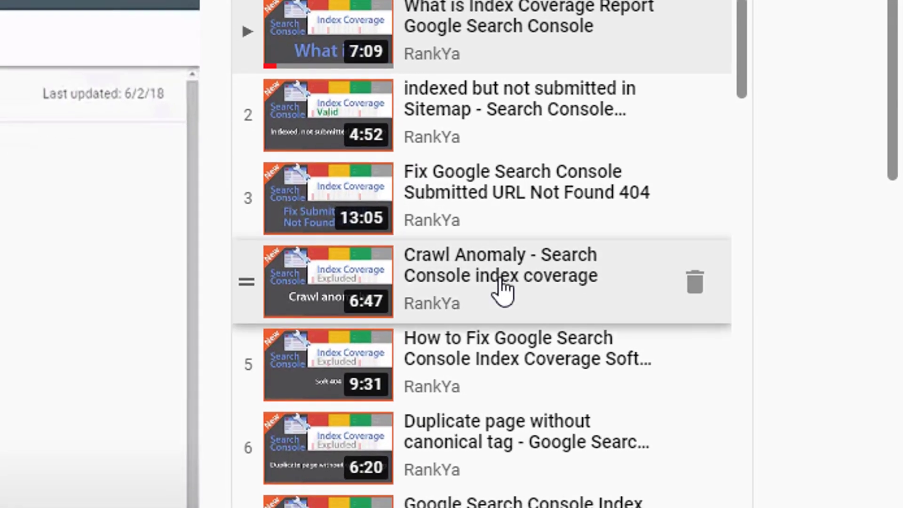
pyautogui.scroll(-15, 740, 259)
pyautogui.scroll(-3, 512, 393)
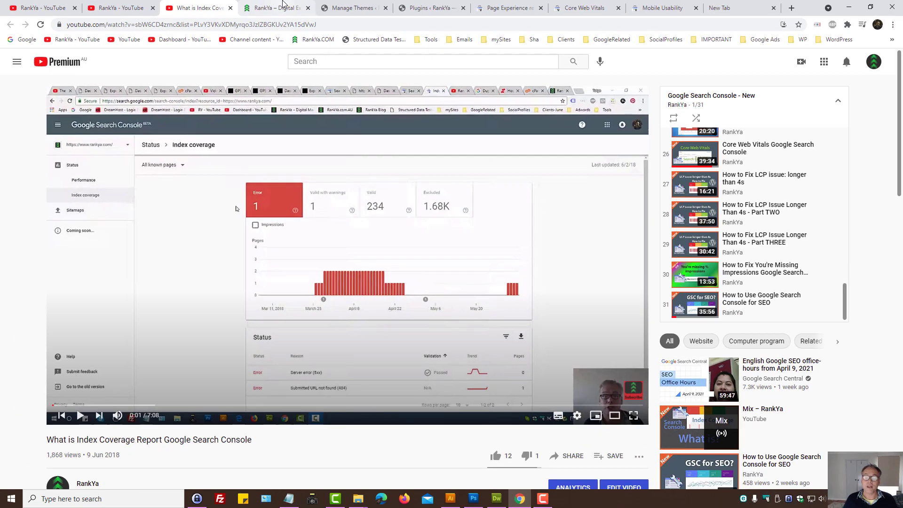
# Scroll through the page experience signal cards and highlight the Good URLs label
pyautogui.click(278, 8)
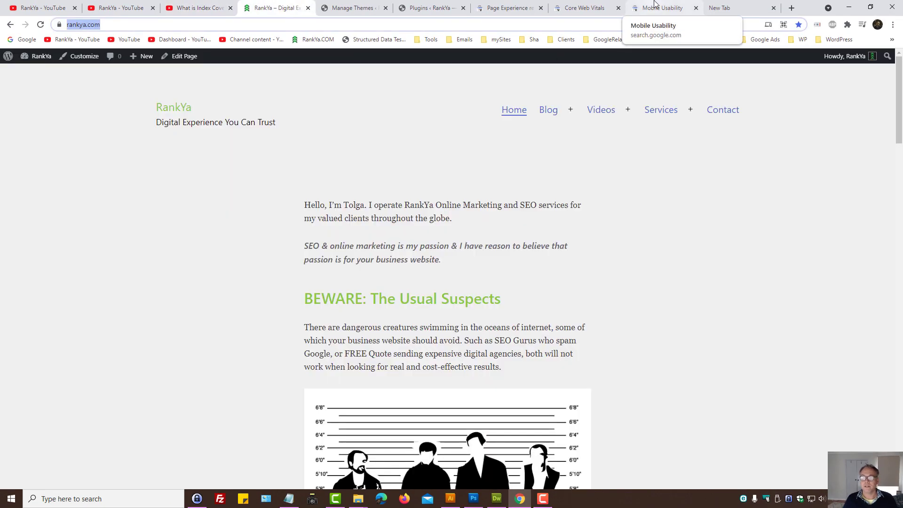
pyautogui.click(508, 8)
pyautogui.scroll(-3, 490, 301)
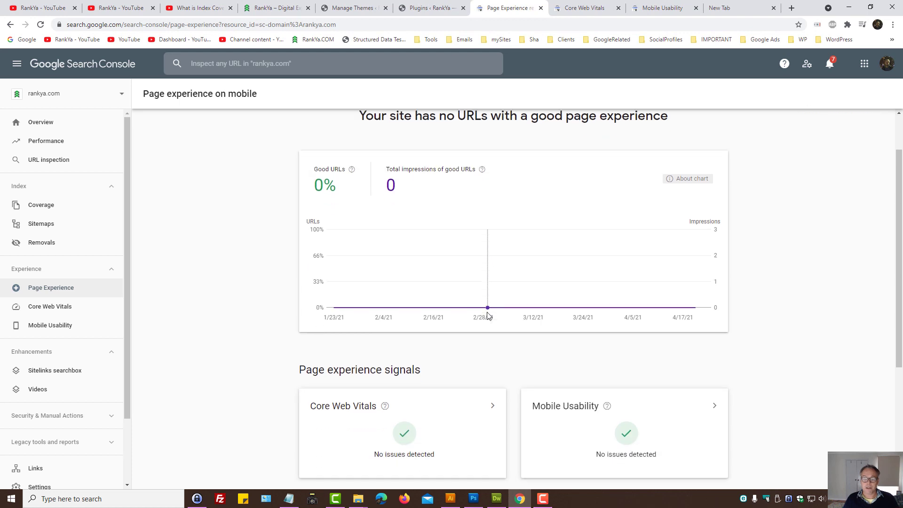
pyautogui.scroll(-3, 484, 323)
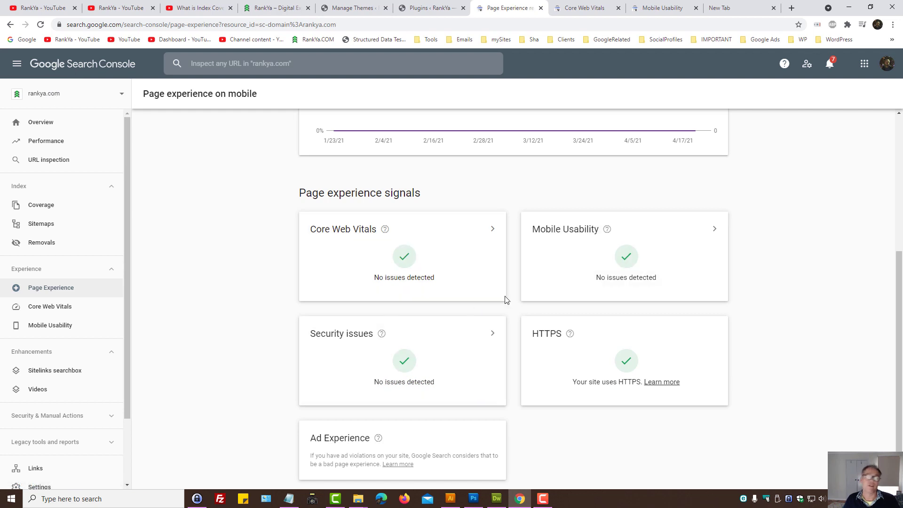
pyautogui.scroll(5, 323, 156)
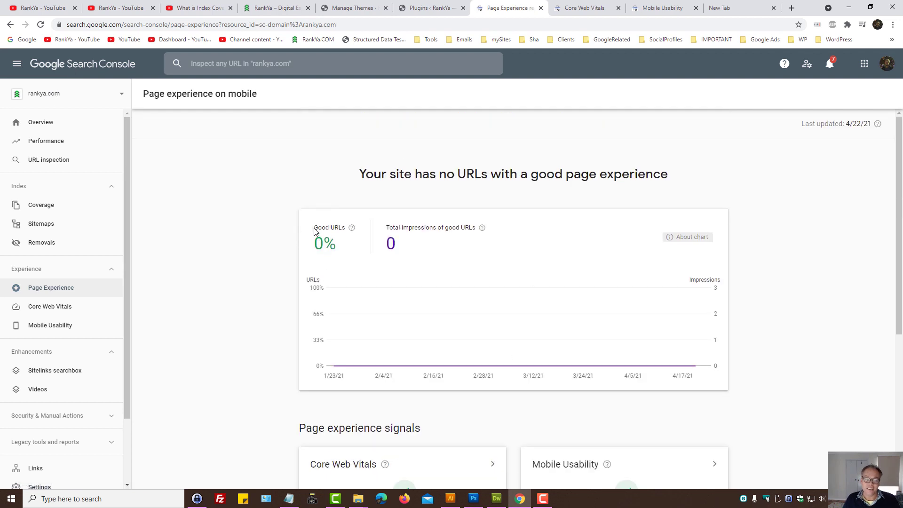
pyautogui.moveTo(315, 230); pyautogui.dragTo(343, 226)
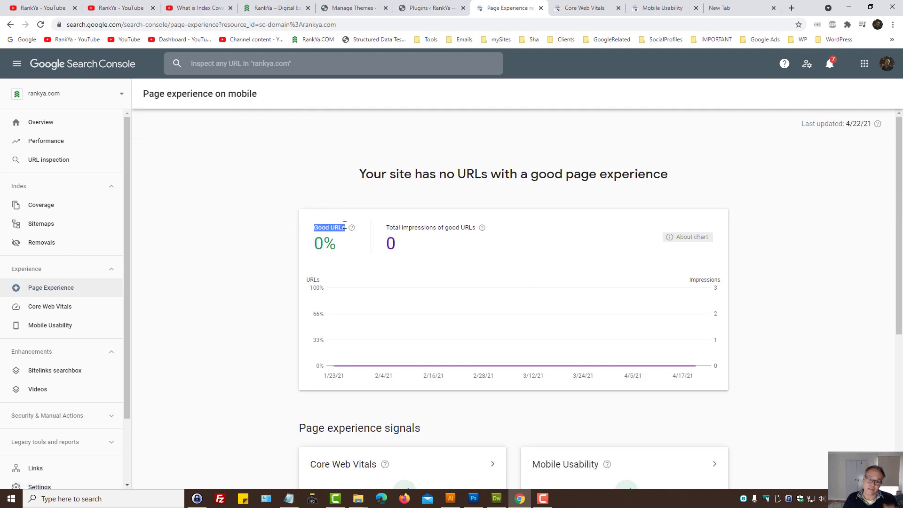
pyautogui.click(254, 198)
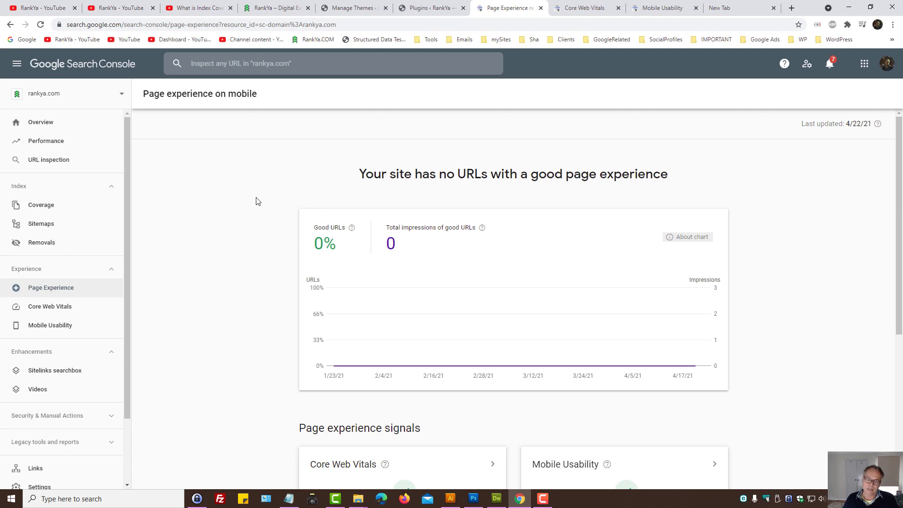
# Return to the Core Web Vitals report and scroll down
pyautogui.hotkey('ctrl', '4')
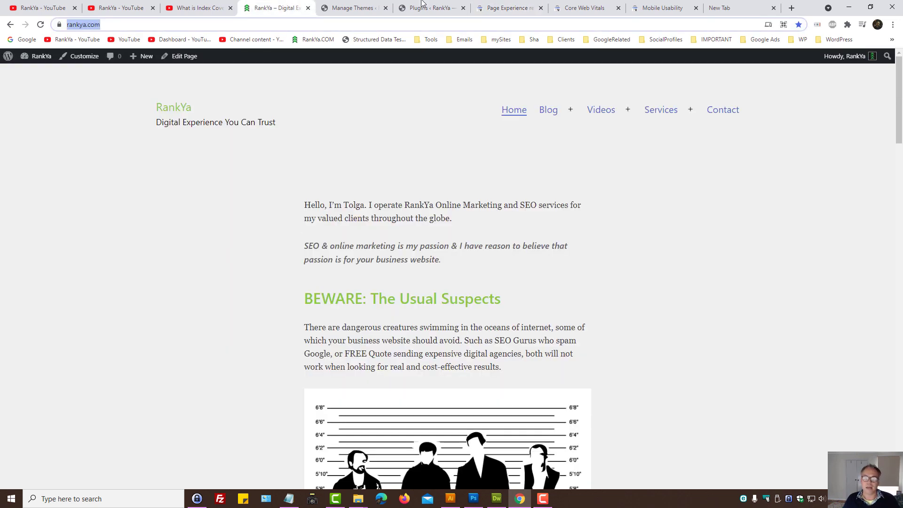
pyautogui.click(587, 4)
pyautogui.scroll(-2, 119, 420)
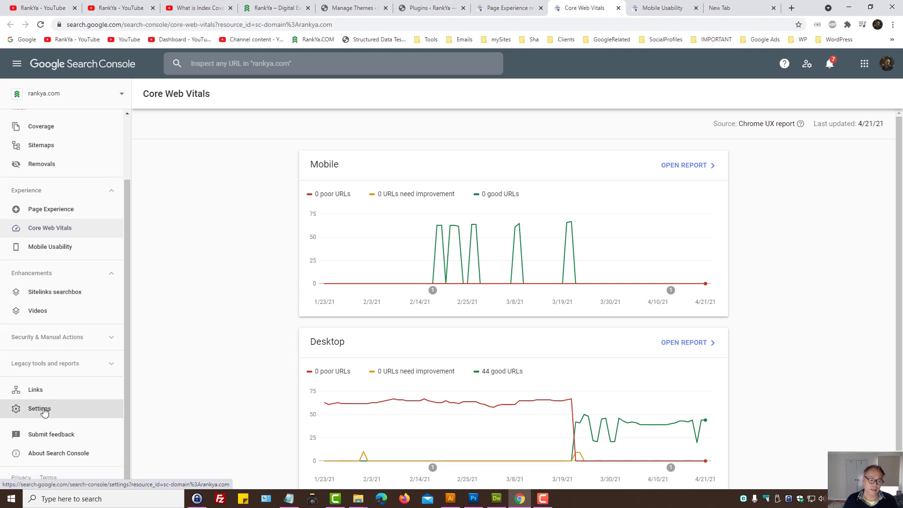
# Go through Settings to the Sitemaps report listing the three successful sitemaps
pyautogui.click(42, 409)
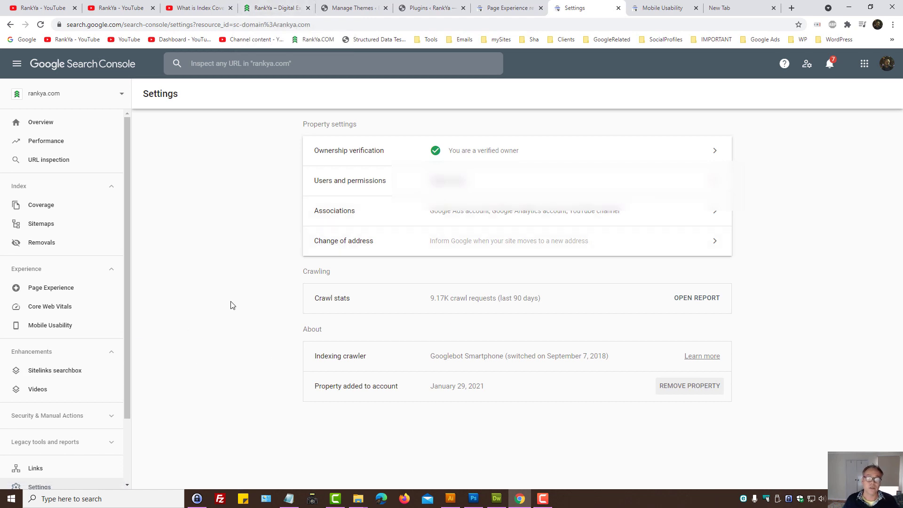
pyautogui.click(43, 225)
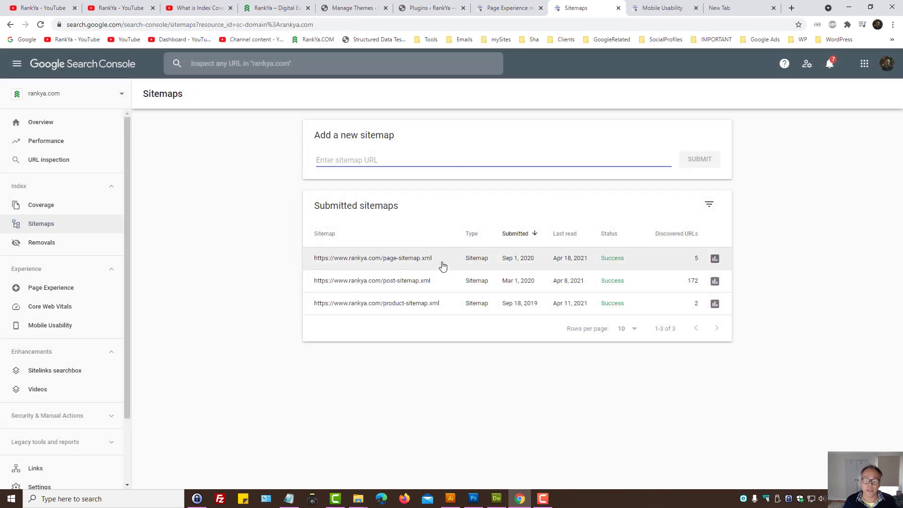
# Remove the product sitemap from the submitted sitemaps
pyautogui.click(440, 309)
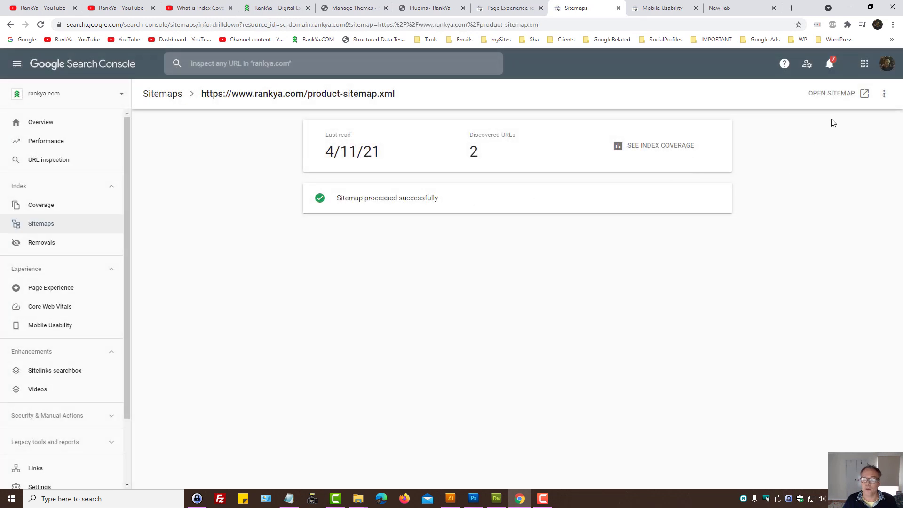
pyautogui.click(885, 94)
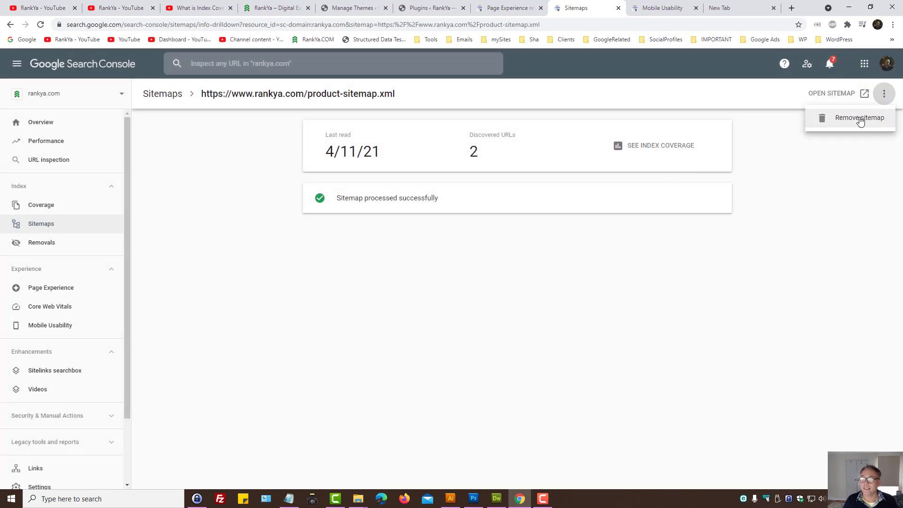
pyautogui.click(861, 119)
pyautogui.click(557, 286)
# Submit the bare page-sitemap.xml name as a new sitemap and dismiss the invalid path error
pyautogui.moveTo(433, 258); pyautogui.dragTo(391, 262)
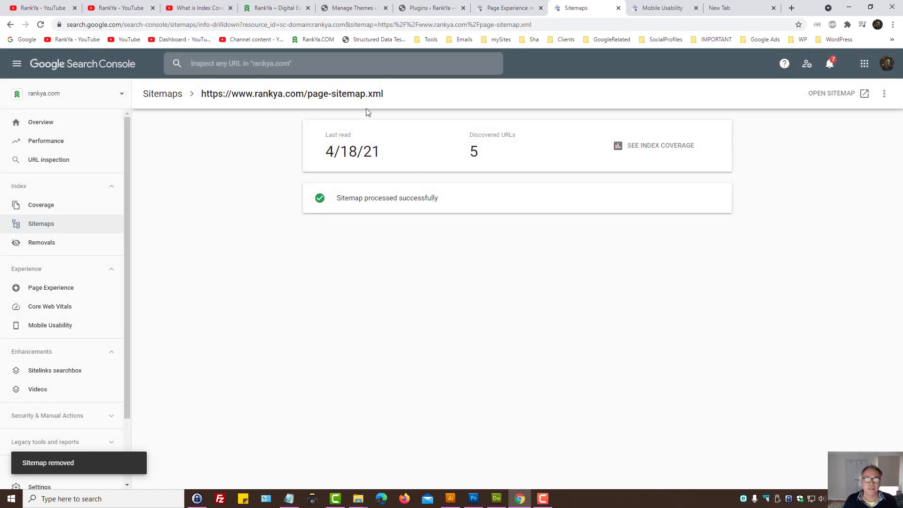
pyautogui.moveTo(383, 94); pyautogui.dragTo(306, 97)
pyautogui.hotkey('ctrl', 'c')
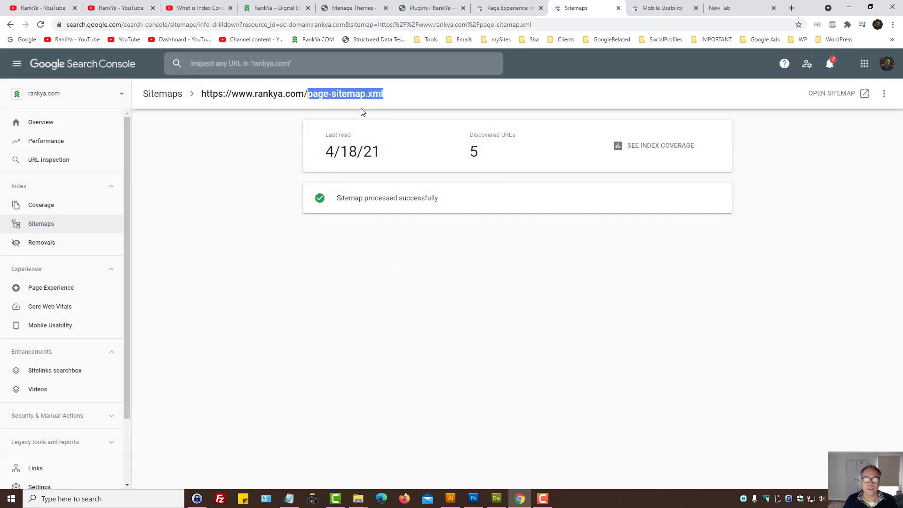
pyautogui.click(163, 94)
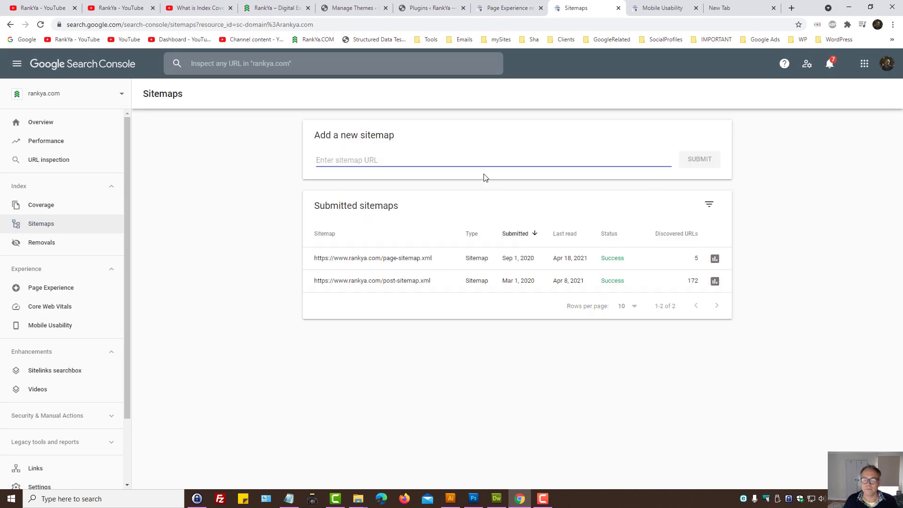
pyautogui.click(387, 160)
pyautogui.hotkey('ctrl', 'v')
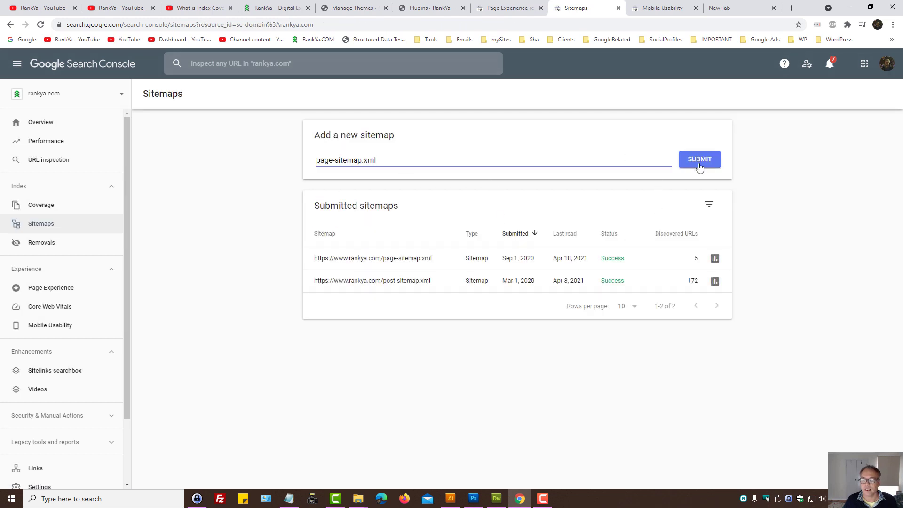
pyautogui.click(699, 164)
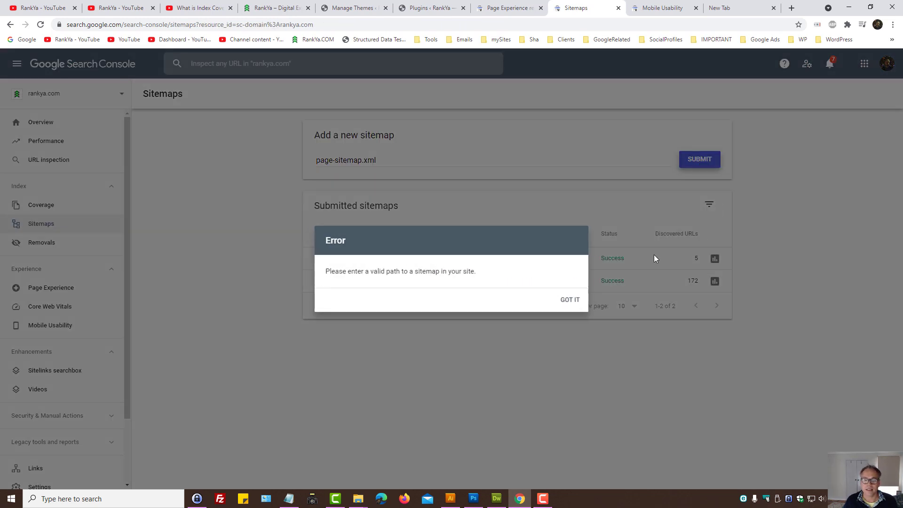
pyautogui.click(651, 183)
pyautogui.click(273, 8)
pyautogui.rightClick(89, 29)
pyautogui.click(120, 81)
pyautogui.click(575, 8)
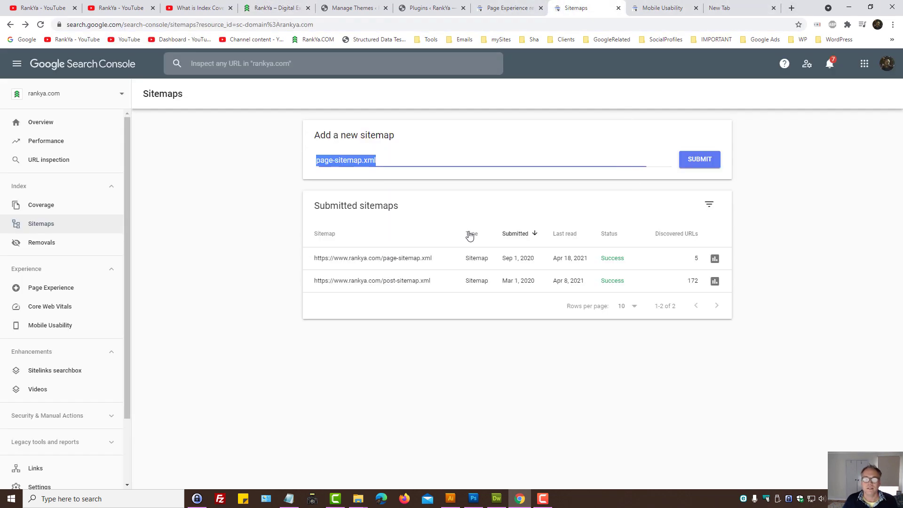
pyautogui.click(318, 160)
pyautogui.hotkey('ctrl', 'v')
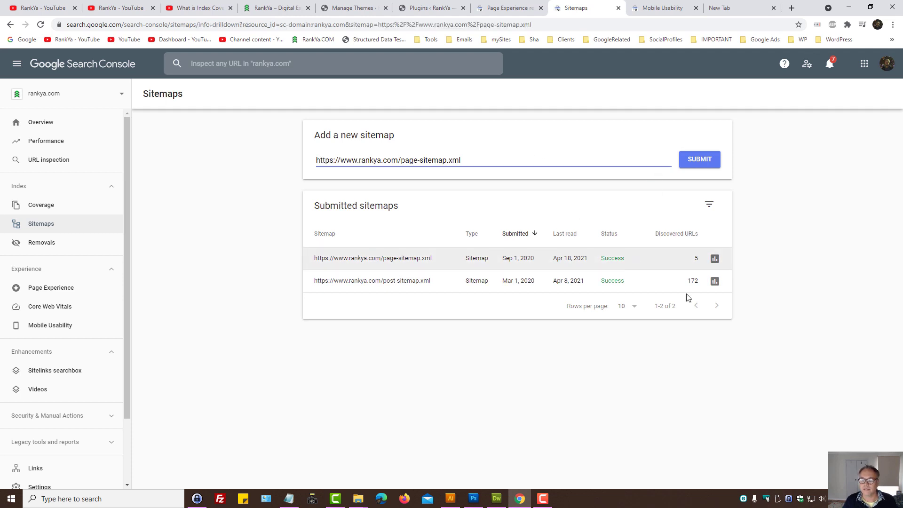
pyautogui.click(704, 262)
# Remove the page-sitemap.xml and post-sitemap.xml sitemaps, confirming each removal
pyautogui.click(884, 94)
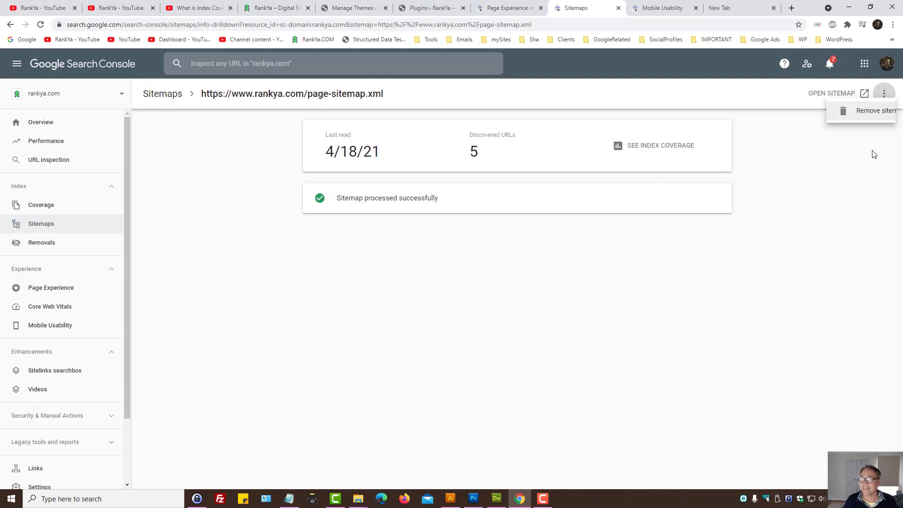
pyautogui.click(847, 119)
pyautogui.click(556, 284)
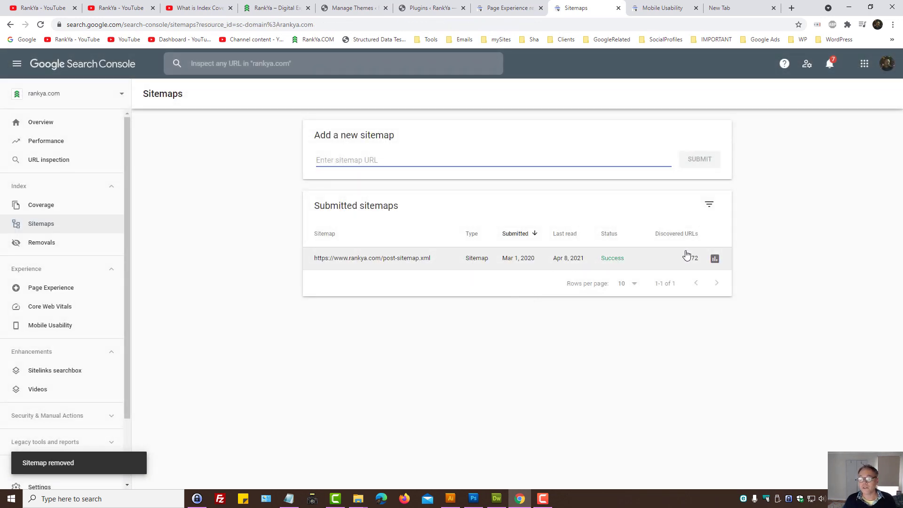
pyautogui.click(385, 263)
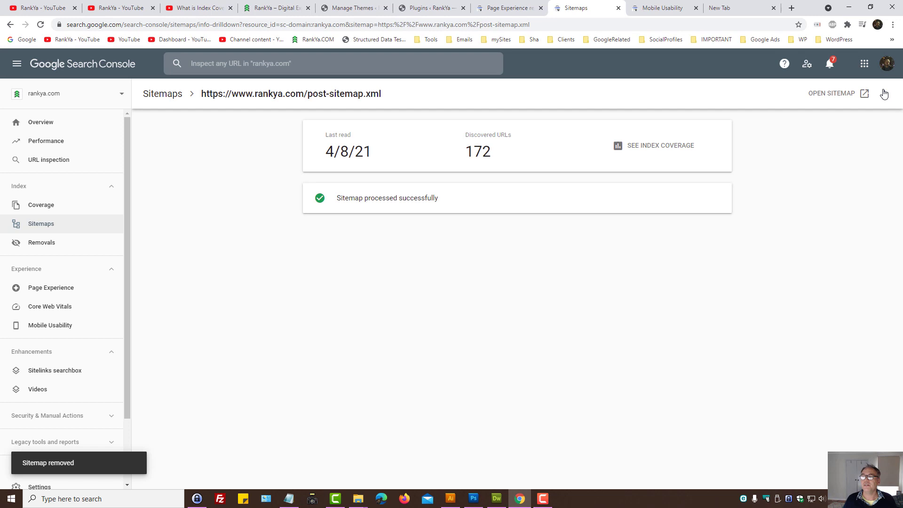
pyautogui.click(884, 94)
pyautogui.click(849, 121)
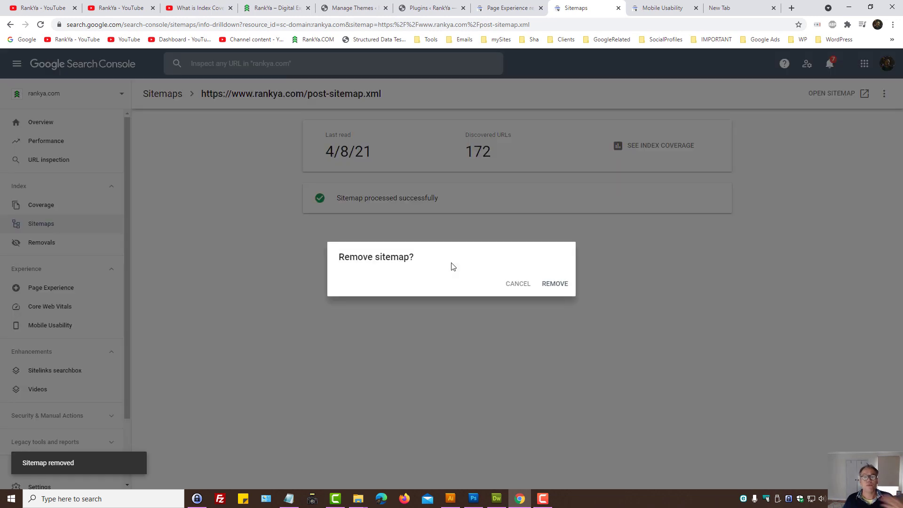
pyautogui.click(562, 288)
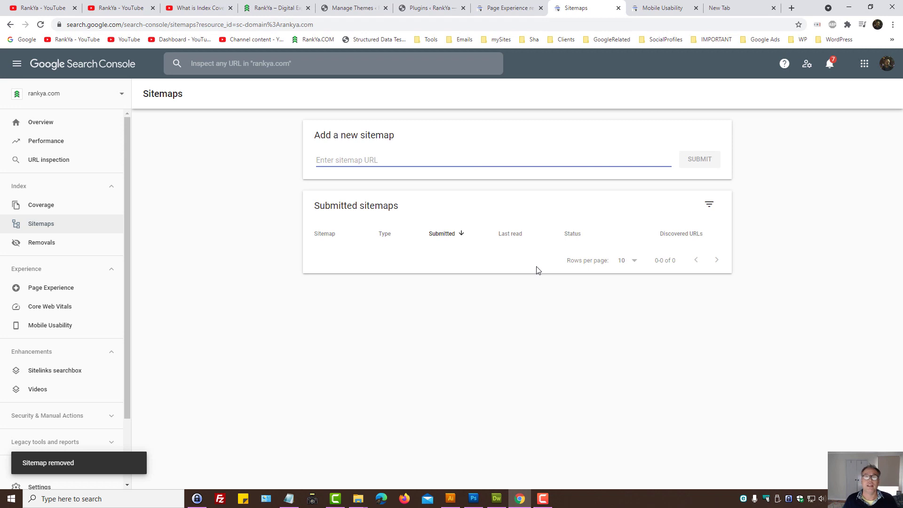
# Copy the rankya.com site address from the website tab
pyautogui.click(276, 8)
pyautogui.click(83, 24)
pyautogui.rightClick(92, 26)
pyautogui.click(118, 93)
pyautogui.click(512, 8)
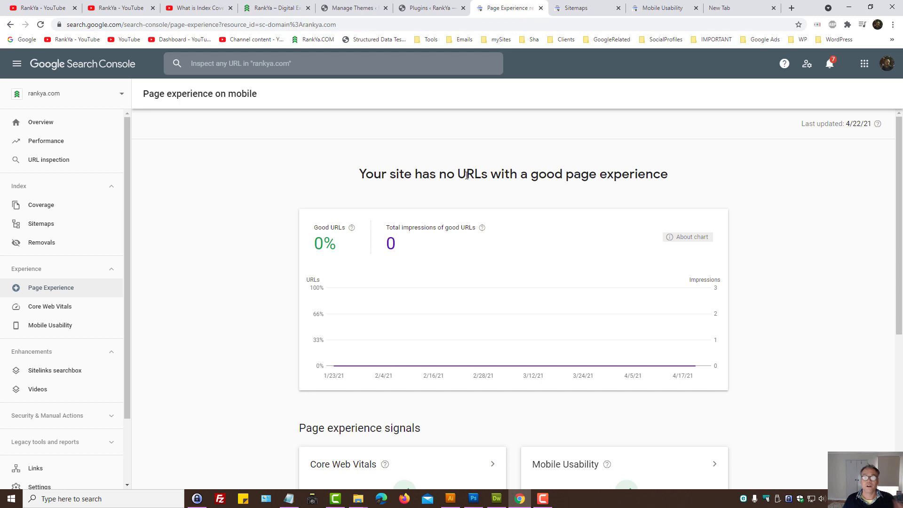
pyautogui.click(583, 8)
pyautogui.hotkey('ctrl', 'v')
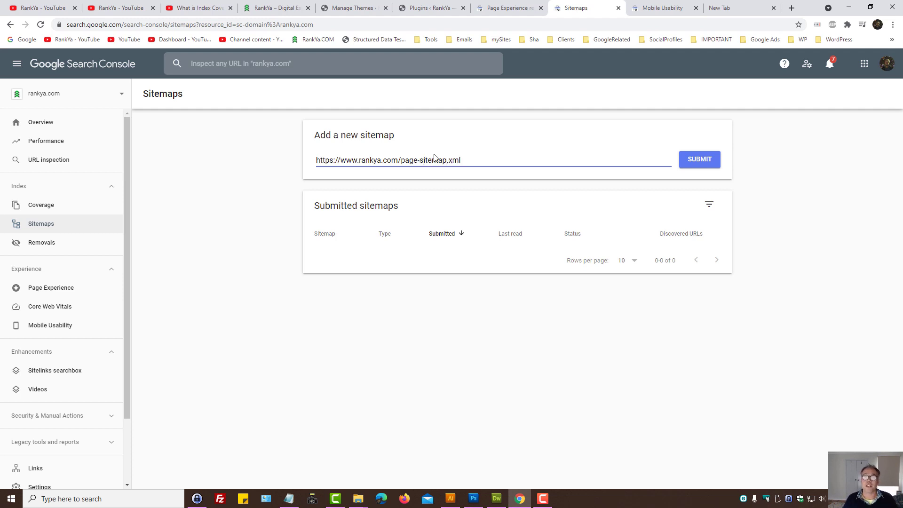
pyautogui.click(696, 160)
pyautogui.click(262, 6)
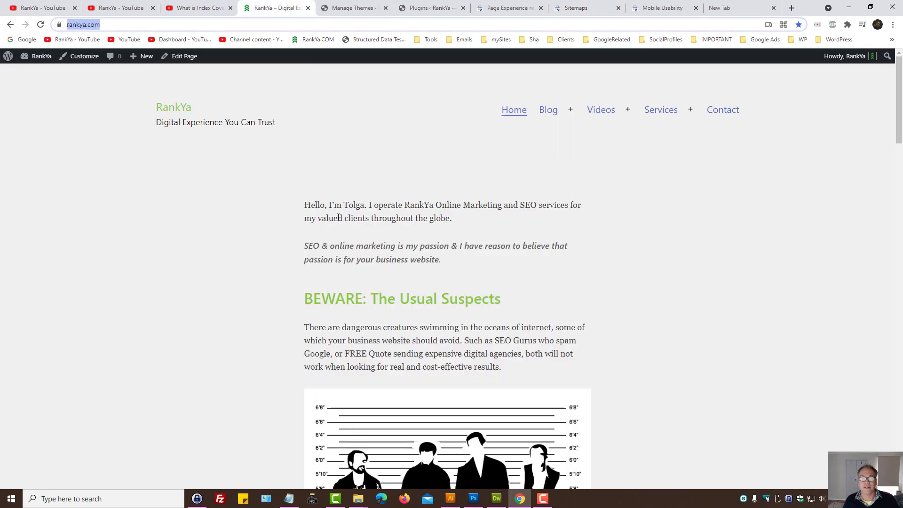
pyautogui.click(578, 9)
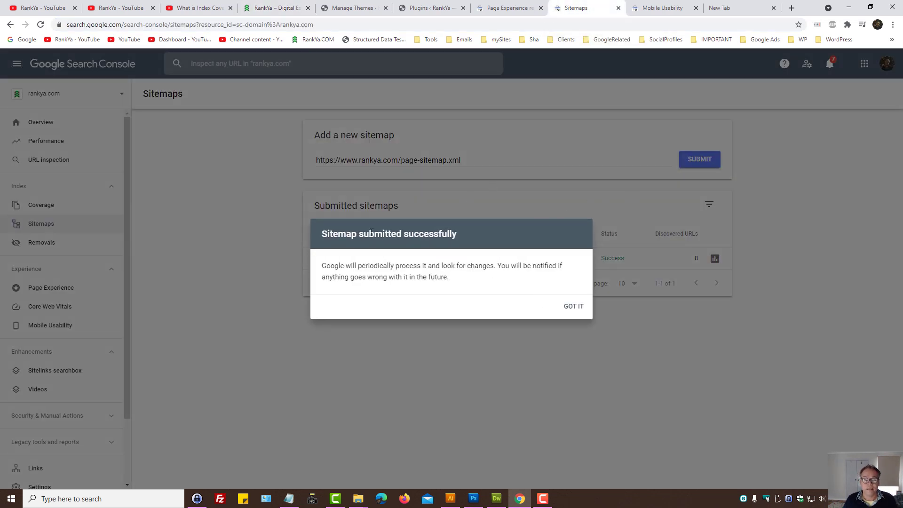
pyautogui.moveTo(335, 266); pyautogui.dragTo(505, 266)
pyautogui.click(574, 306)
# Copy the submitted page sitemap URL into the Add a new sitemap field
pyautogui.moveTo(439, 259); pyautogui.dragTo(231, 338)
pyautogui.click(386, 170)
pyautogui.hotkey('ctrl', 'v')
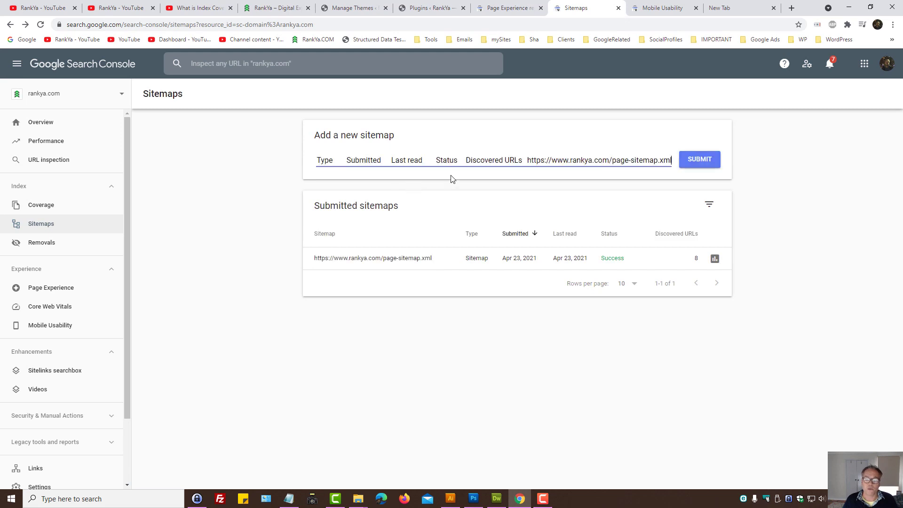
# Strip the stray text from the sitemap field, change 'page' to 'post', and submit post-sitemap.xml
pyautogui.moveTo(527, 157); pyautogui.dragTo(230, 169)
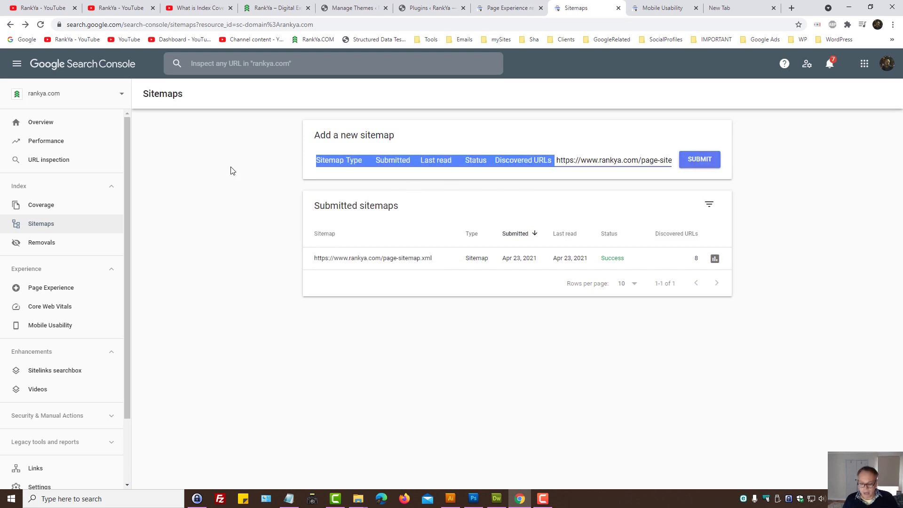
pyautogui.press('BackSpace')
pyautogui.press('Delete')
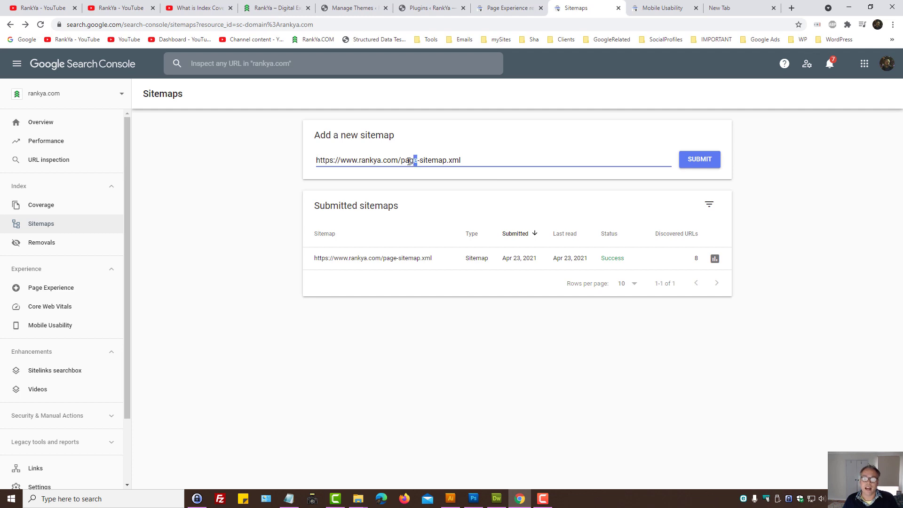
pyautogui.moveTo(407, 162); pyautogui.dragTo(401, 162)
pyautogui.press('BackSpace')
pyautogui.write('post')
pyautogui.moveTo(465, 161); pyautogui.dragTo(281, 169)
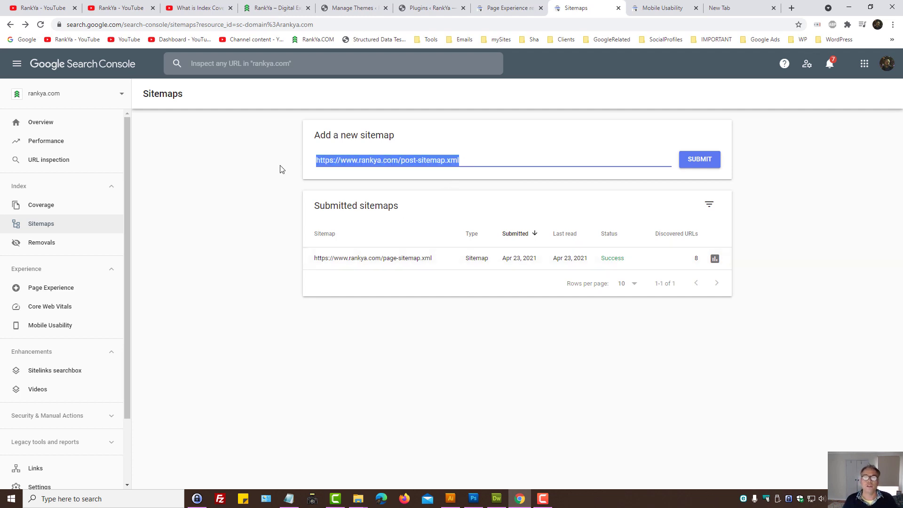
pyautogui.click(699, 160)
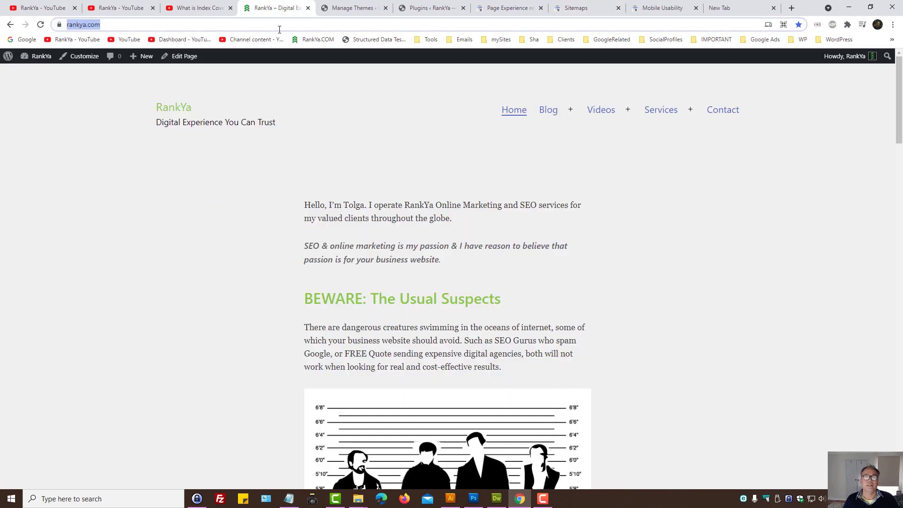
# Load rankya.com/post-sitemap.xml in the browser and open one of its listed posts in a new tab
pyautogui.click(277, 8)
pyautogui.hotkey('ctrl', 'v')
pyautogui.press('Return')
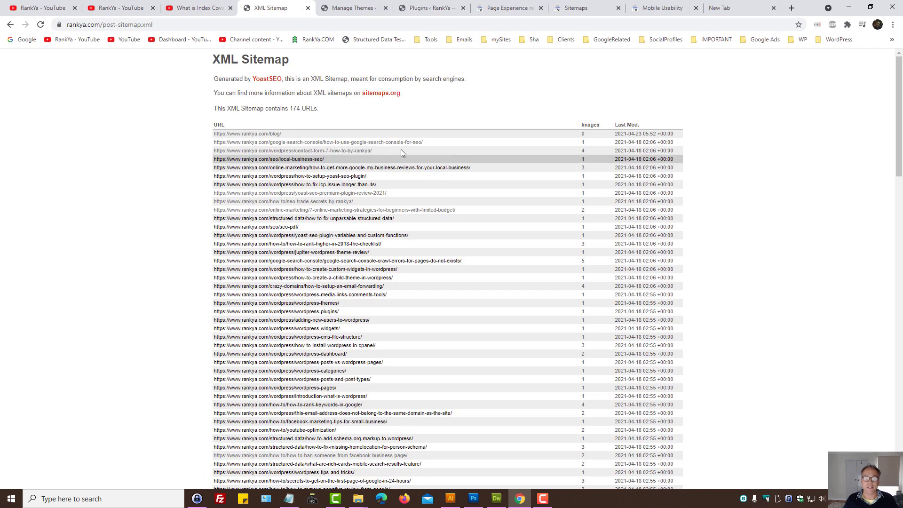
pyautogui.middleClick(285, 142)
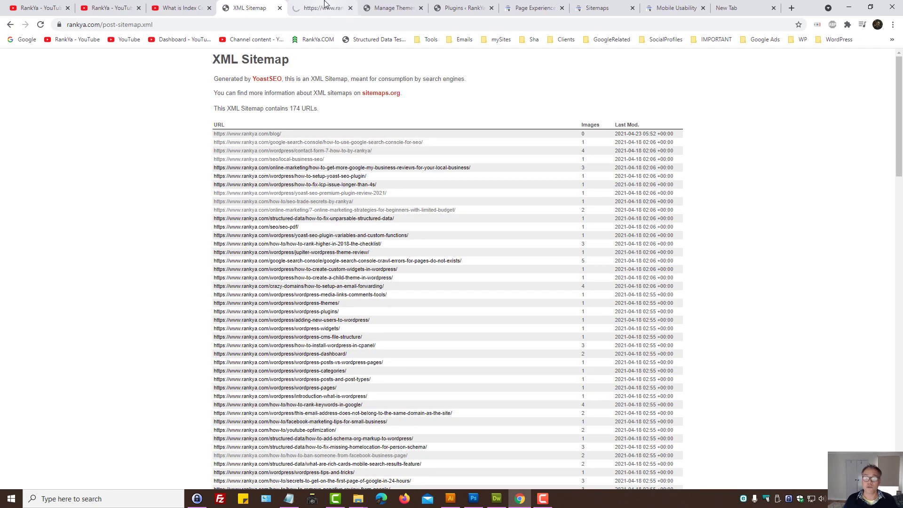
pyautogui.click(322, 8)
pyautogui.click(249, 8)
# Check page-sitemap.xml (8 URLs), find products-sitemap.xml shows 'Nothing here', and return to page-sitemap
pyautogui.click(146, 24)
pyautogui.doubleClick(146, 25)
pyautogui.write('page')
pyautogui.press('Return')
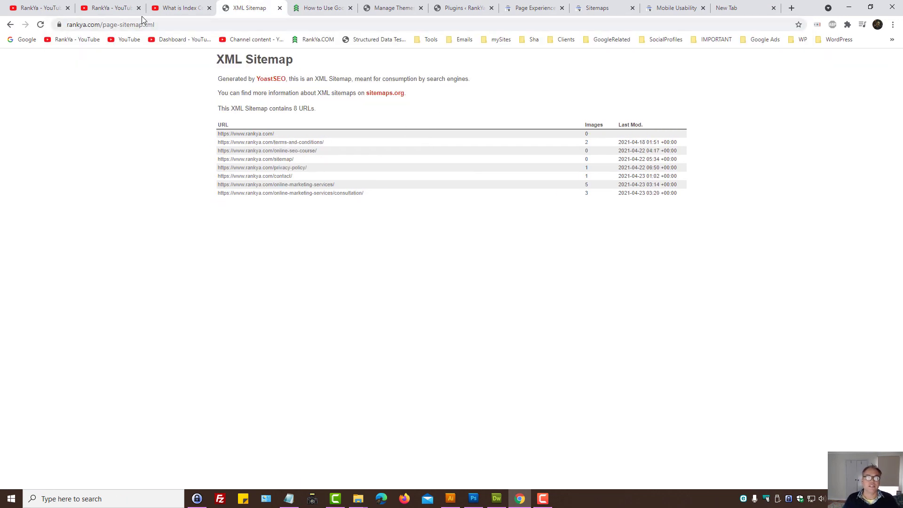
pyautogui.click(147, 24)
pyautogui.doubleClick(147, 24)
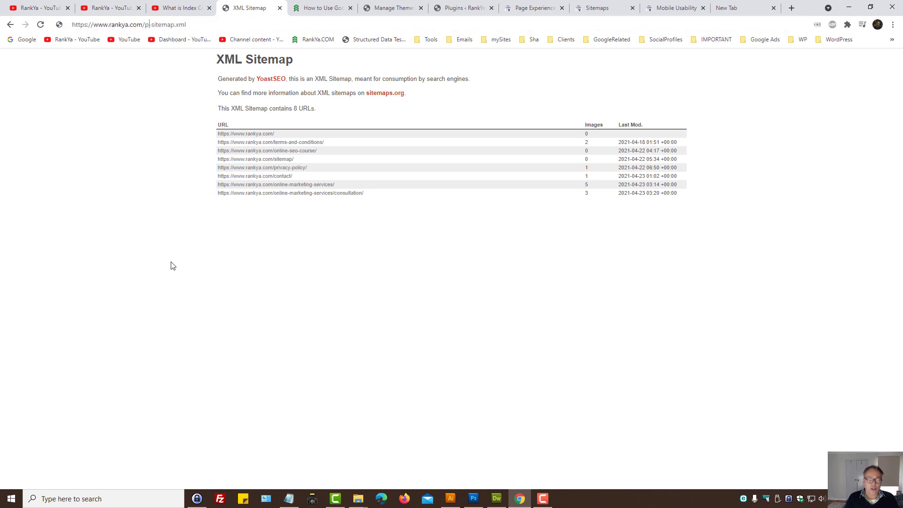
pyautogui.write('products')
pyautogui.press('Return')
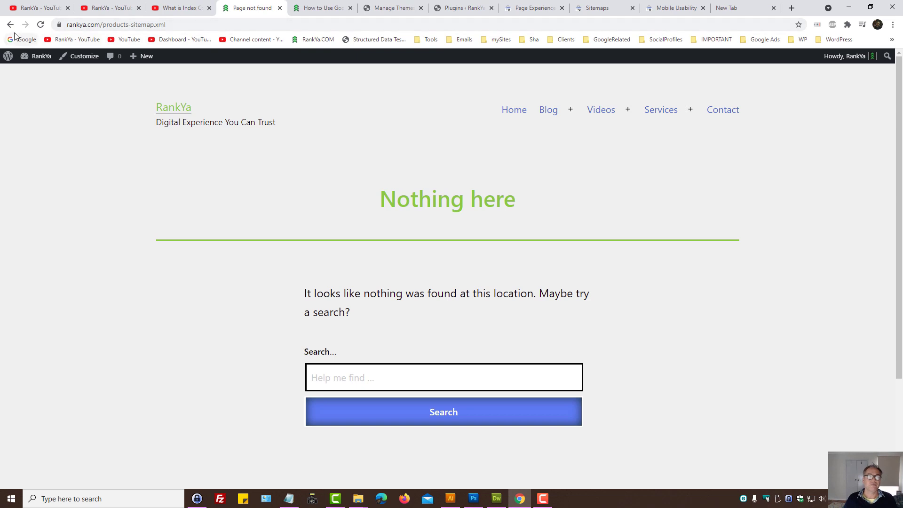
pyautogui.hotkey('alt', 'Left')
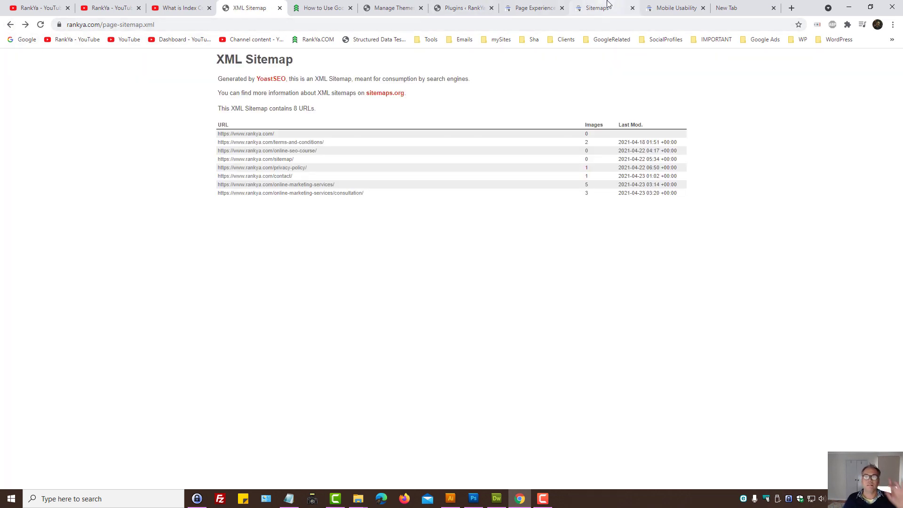
# Dismiss the sitemap success message, review the Page experience on mobile report, then go to rankya.com
pyautogui.click(608, 4)
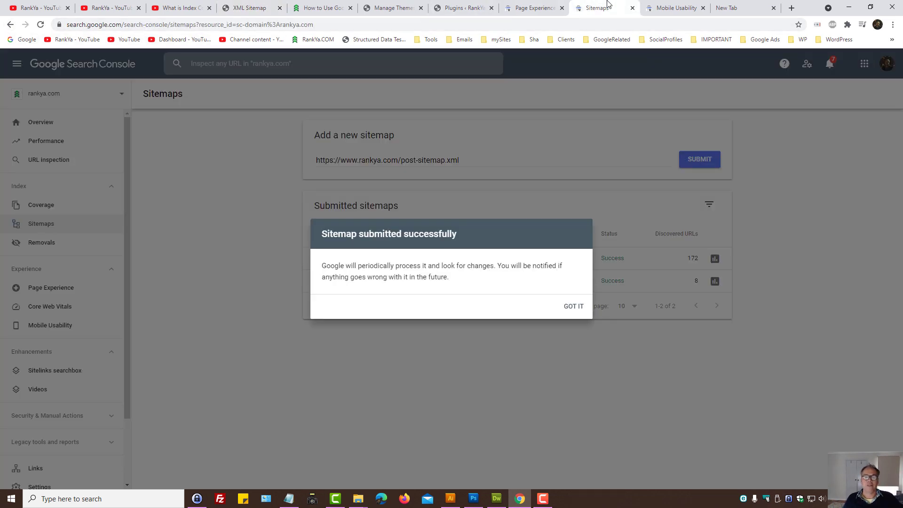
pyautogui.click(571, 306)
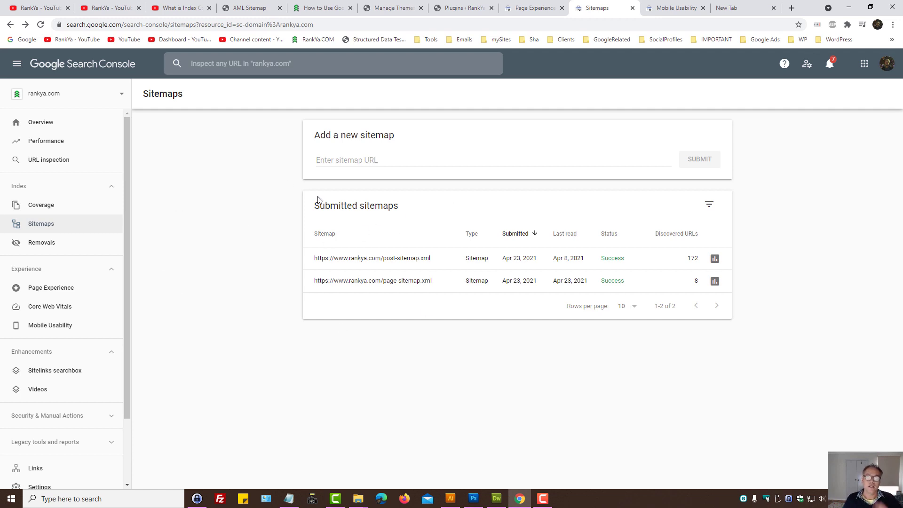
pyautogui.click(525, 5)
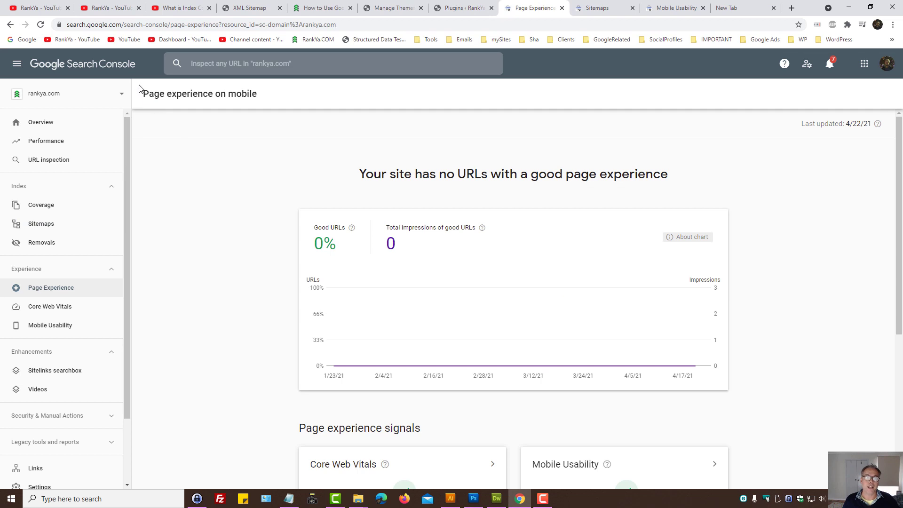
pyautogui.moveTo(140, 88); pyautogui.dragTo(282, 97)
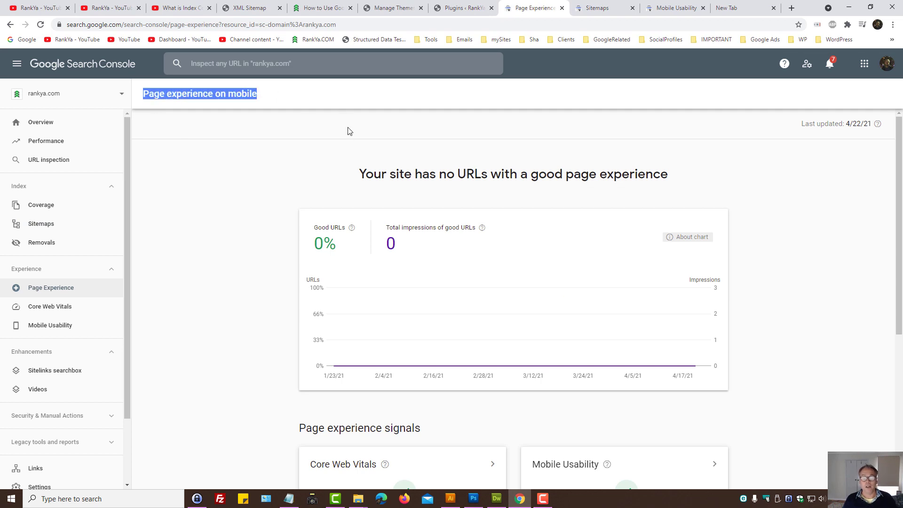
pyautogui.click(324, 7)
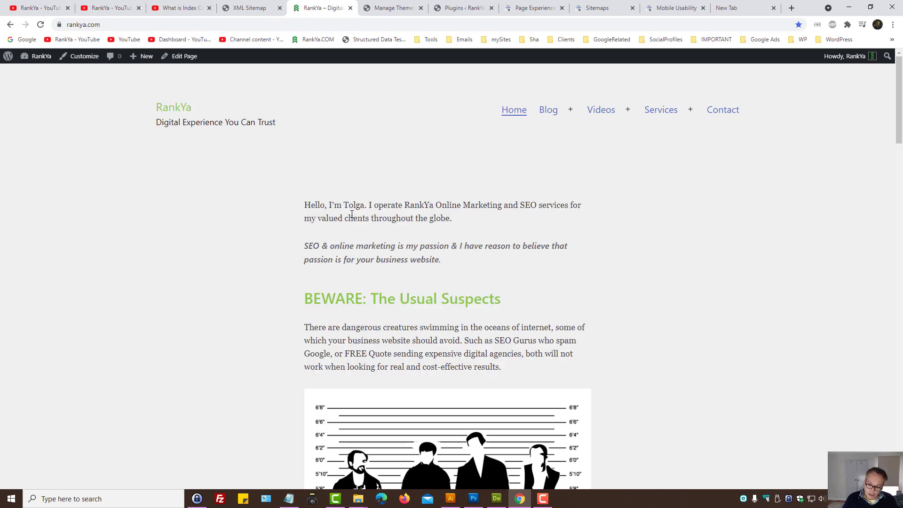
# Run a Lighthouse mobile performance audit of rankya.com (score 70), then scroll the Page experience signals
pyautogui.press('F12')
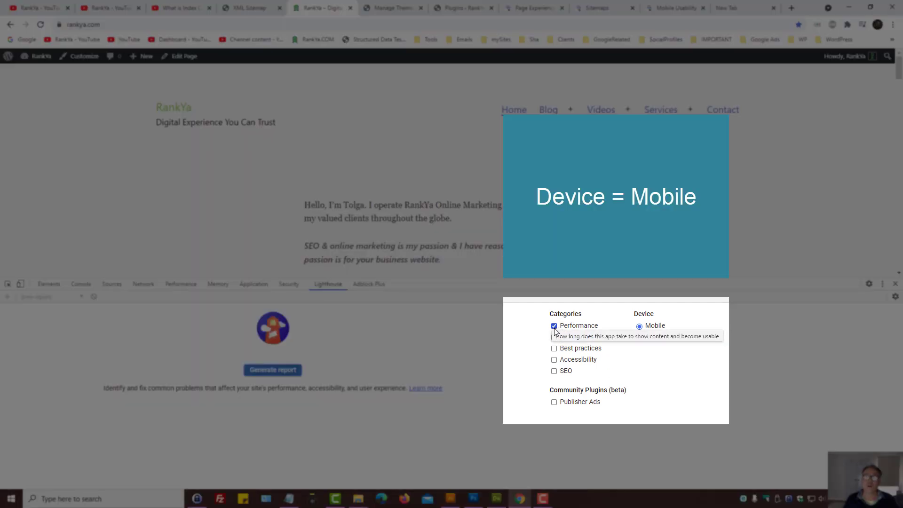
pyautogui.click(273, 370)
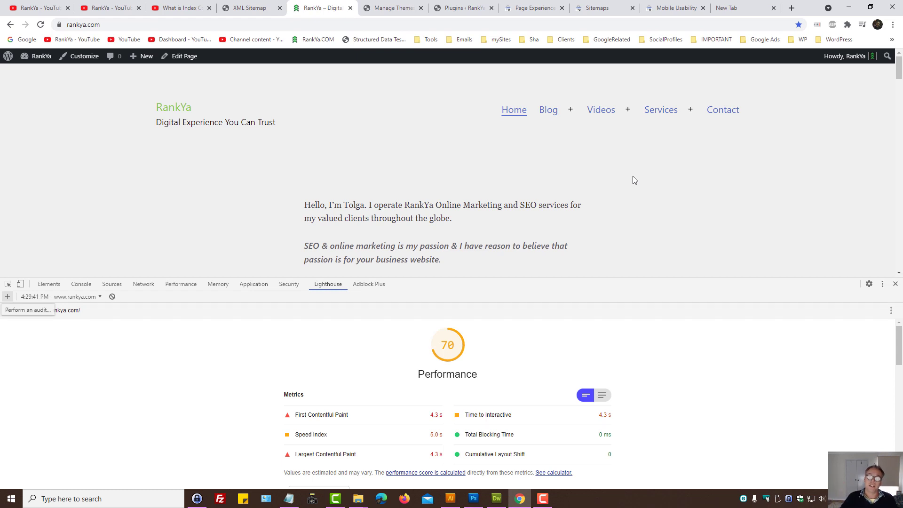
pyautogui.click(541, 8)
pyautogui.scroll(-5, 415, 314)
pyautogui.scroll(-1, 415, 315)
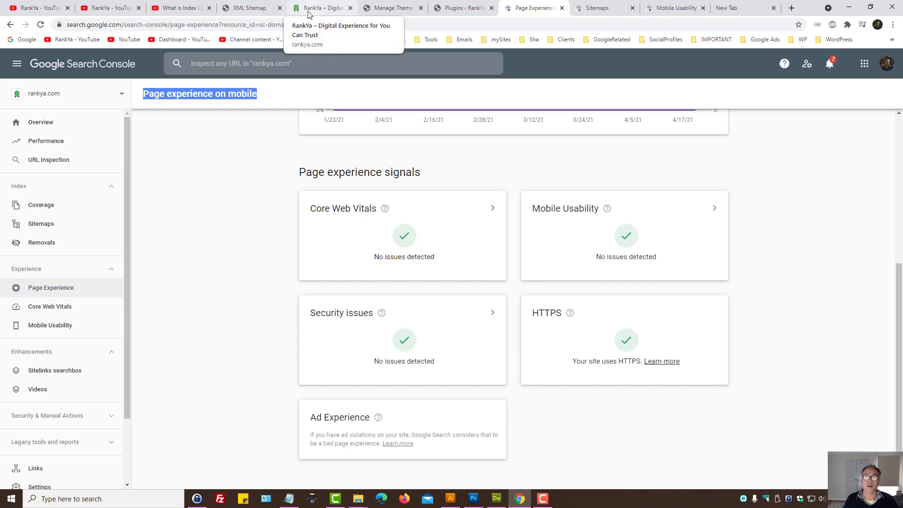
# Open Core Web Vitals, note 0 URLs needing improvement, open the Mobile report, then return to Lighthouse
pyautogui.scroll(4, 456, 320)
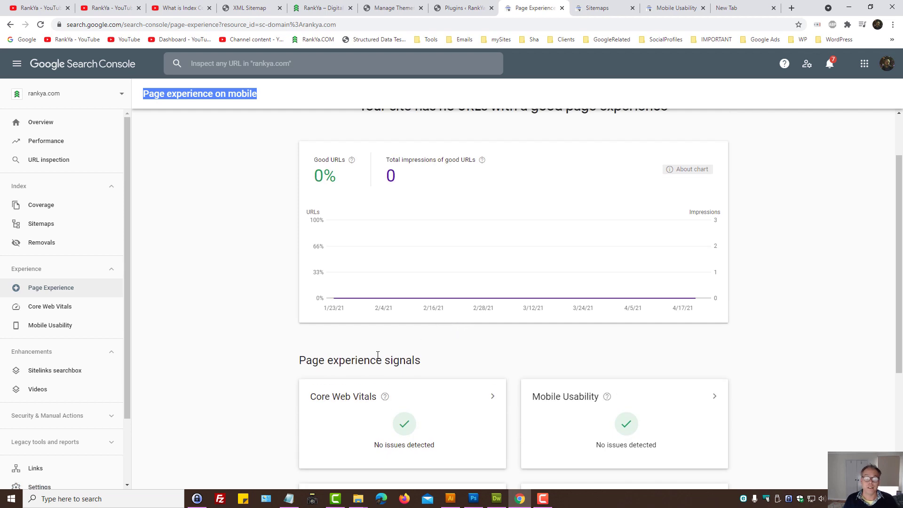
pyautogui.keyDown('ctrl'); pyautogui.click(50, 306); pyautogui.keyUp('ctrl')
pyautogui.hotkey('ctrl', 'Tab')
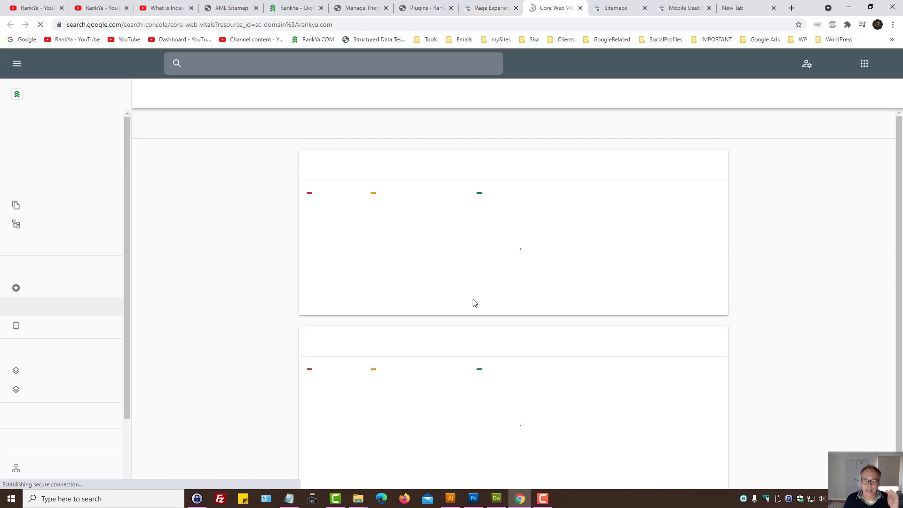
pyautogui.moveTo(399, 195); pyautogui.dragTo(454, 195)
pyautogui.click(419, 202)
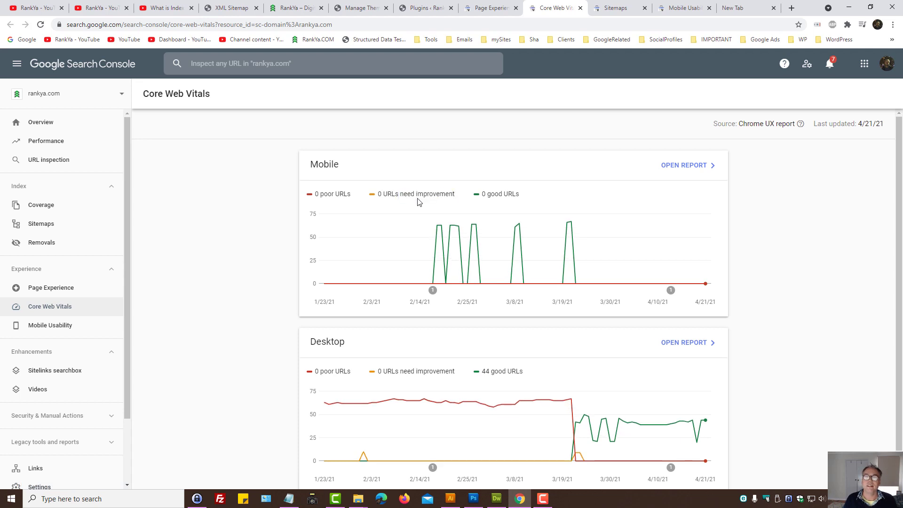
pyautogui.moveTo(379, 194); pyautogui.dragTo(447, 193)
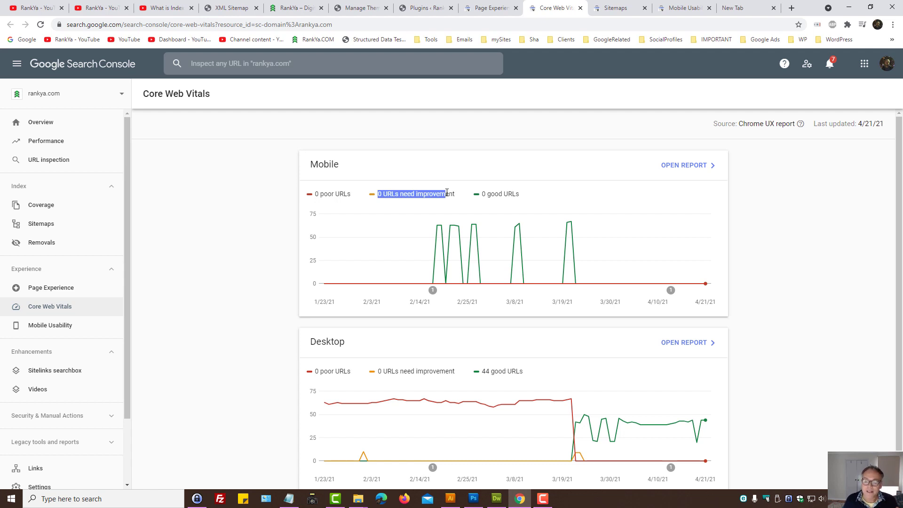
pyautogui.click(447, 193)
pyautogui.click(683, 165)
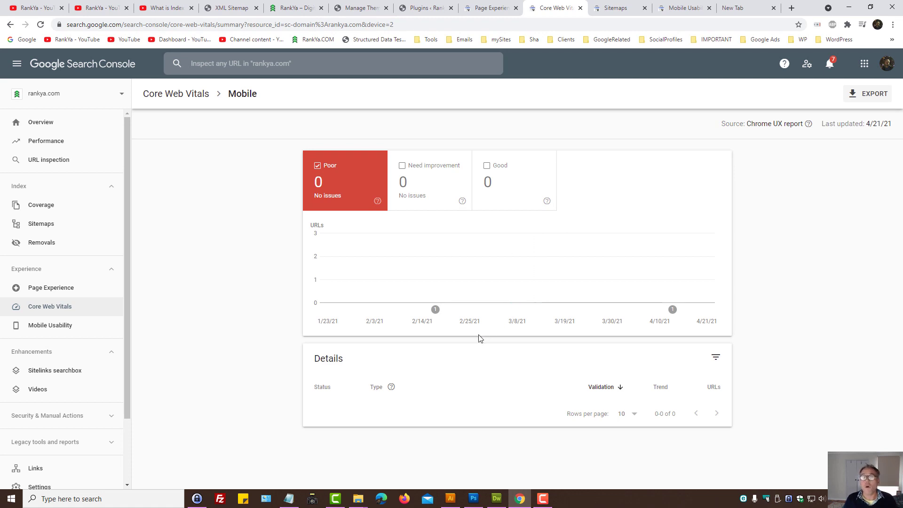
pyautogui.click(312, 6)
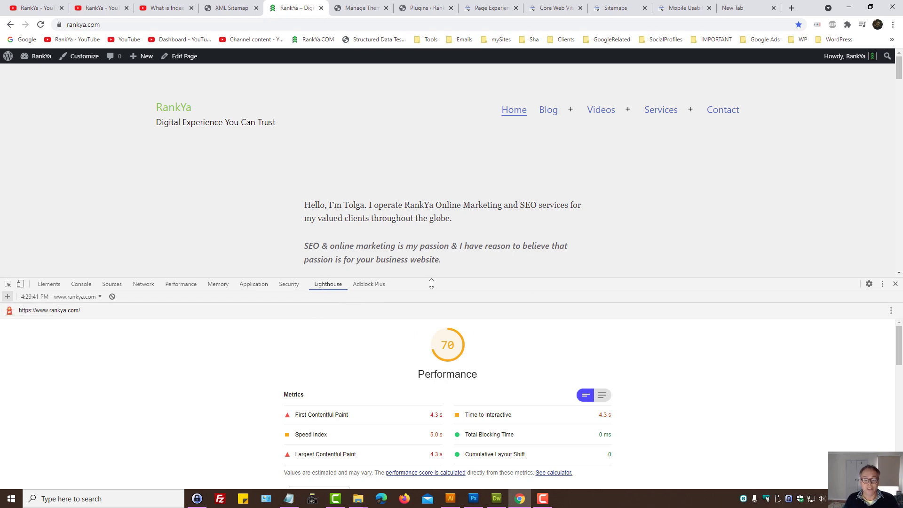
# Enlarge DevTools to read the Opportunities: render-blocking resources 1.88 s, unused CSS 1.58 s, server response 0.7 s
pyautogui.moveTo(432, 284); pyautogui.dragTo(434, 217)
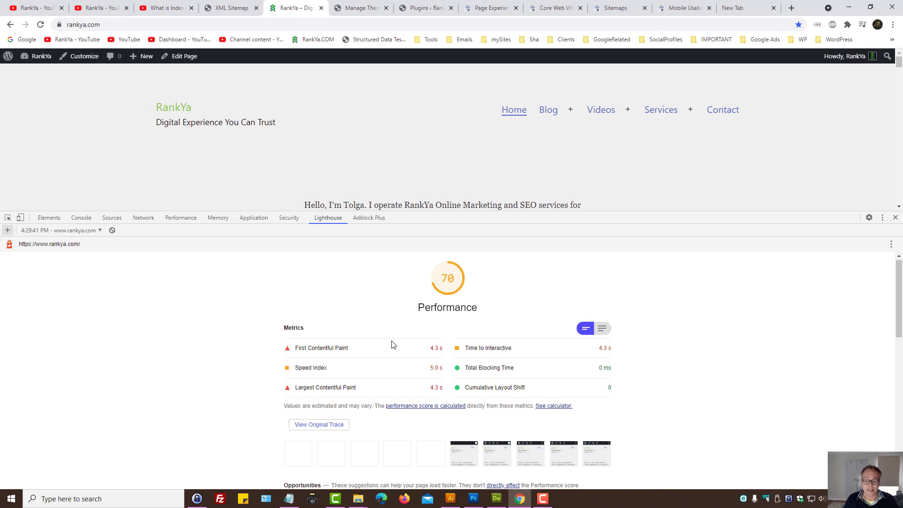
pyautogui.scroll(-4, 392, 344)
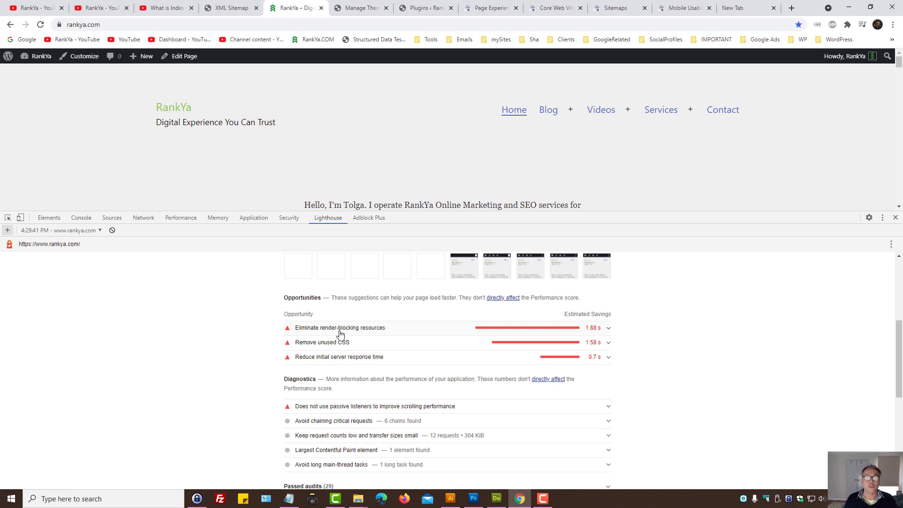
pyautogui.moveTo(495, 212); pyautogui.dragTo(503, 269)
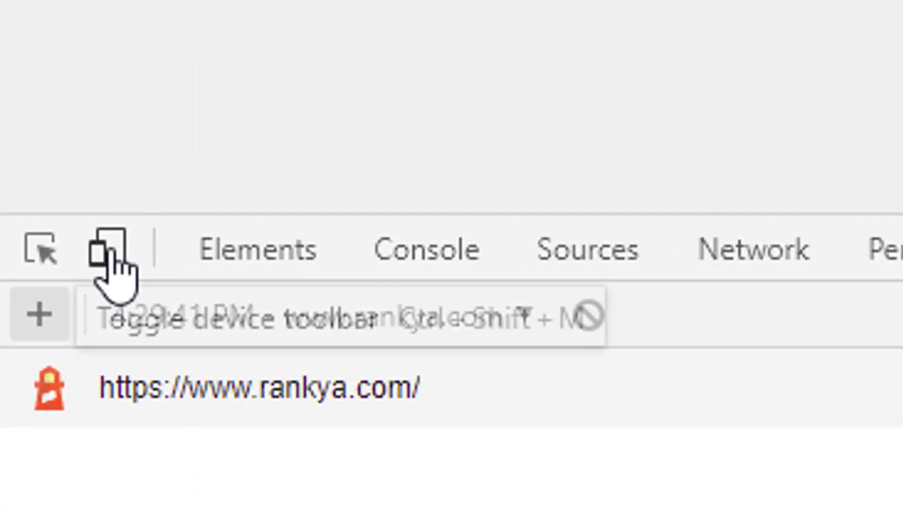
# Emulate rankya.com as Laptop with touch, then iPhone X, then iPad Pro at 1024 × 1366
pyautogui.click(93, 264)
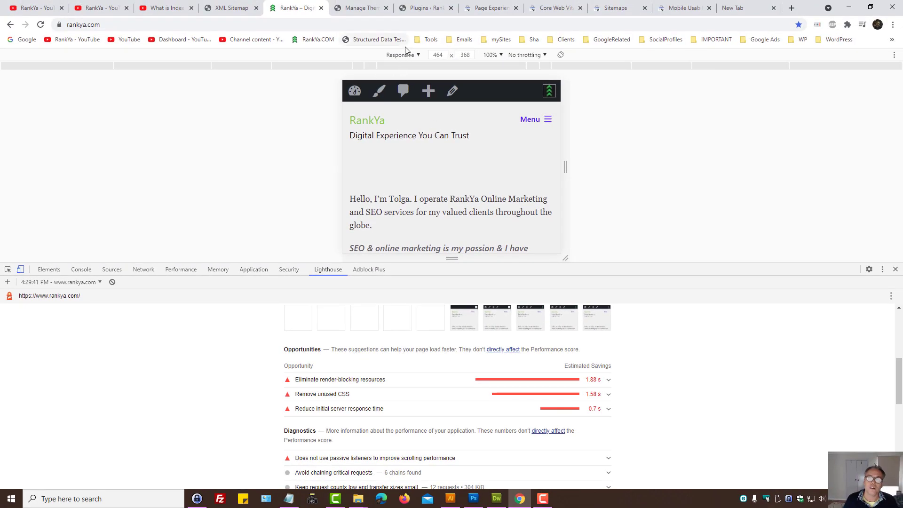
pyautogui.click(404, 55)
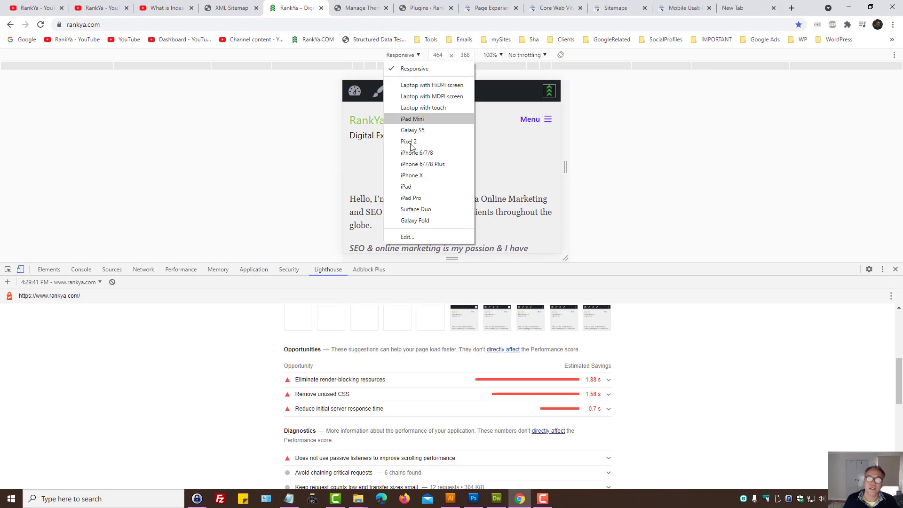
pyautogui.click(413, 108)
pyautogui.click(408, 56)
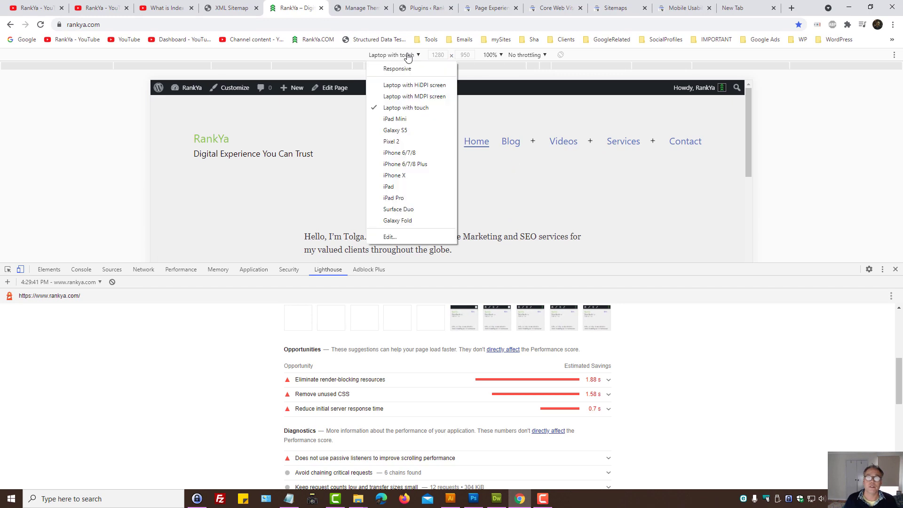
pyautogui.click(405, 175)
pyautogui.click(405, 55)
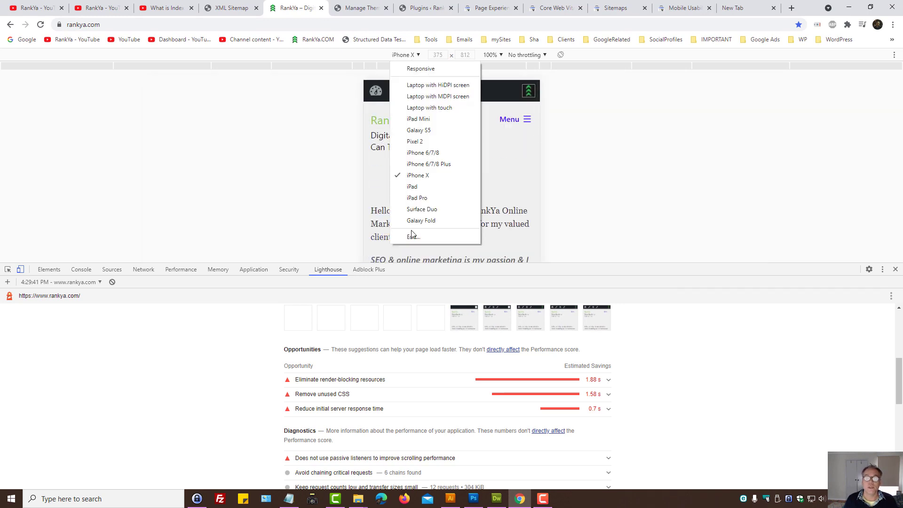
pyautogui.click(417, 199)
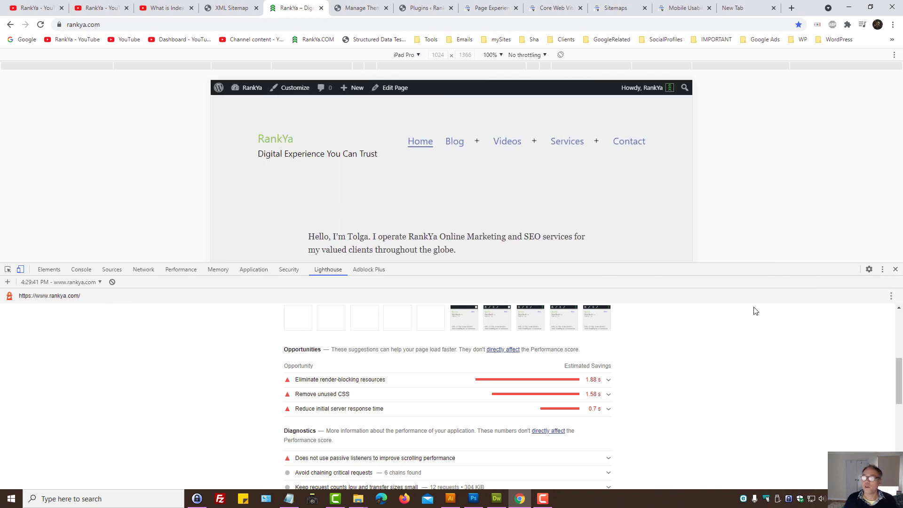
# Clear the Lighthouse report, switch to Elements, and open the DevTools Settings Preferences page
pyautogui.click(112, 282)
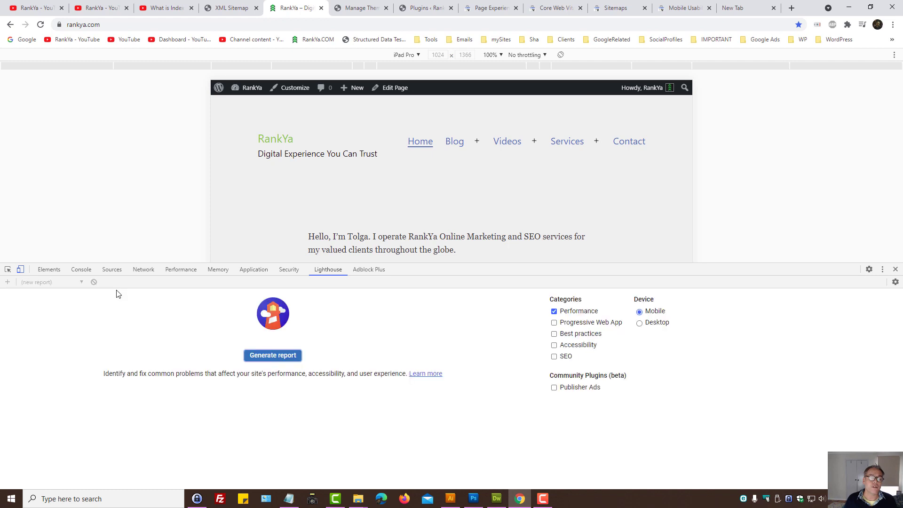
pyautogui.click(49, 270)
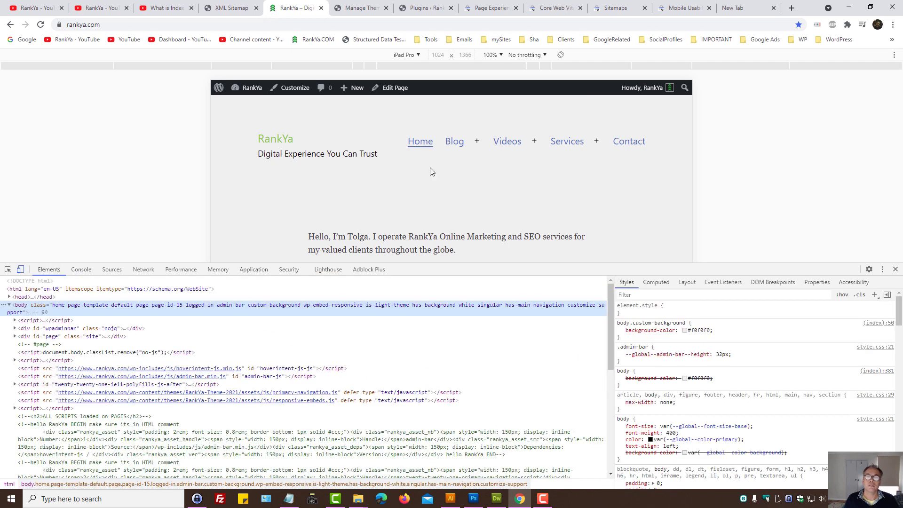
pyautogui.click(884, 273)
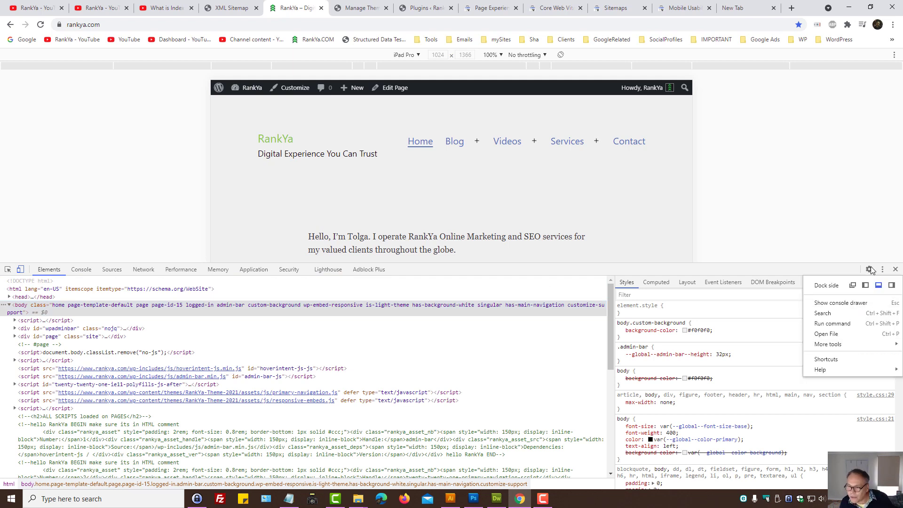
pyautogui.click(870, 276)
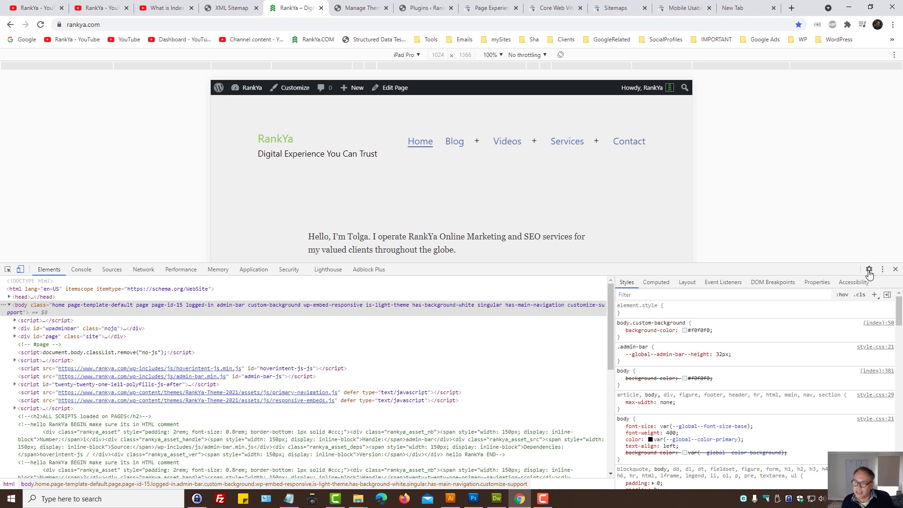
pyautogui.click(869, 278)
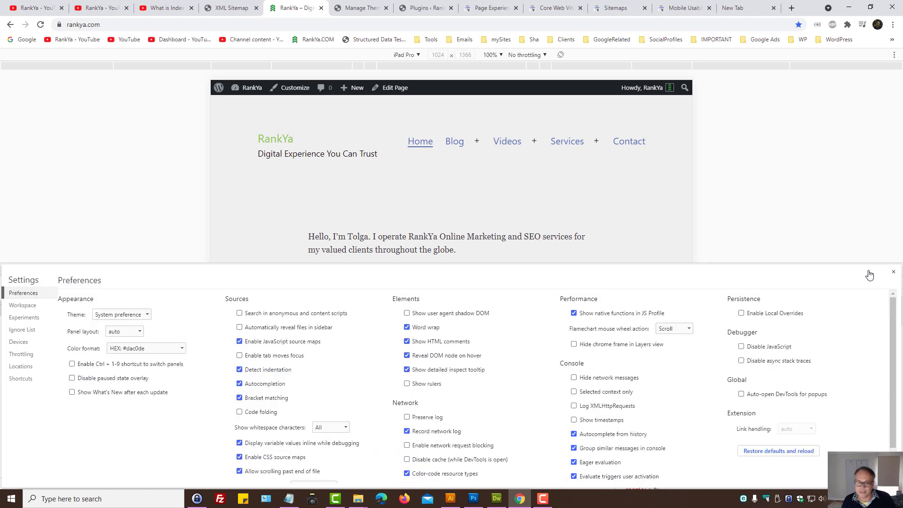
# Tick Galaxy S III in the DevTools Emulated Devices settings list
pyautogui.click(19, 344)
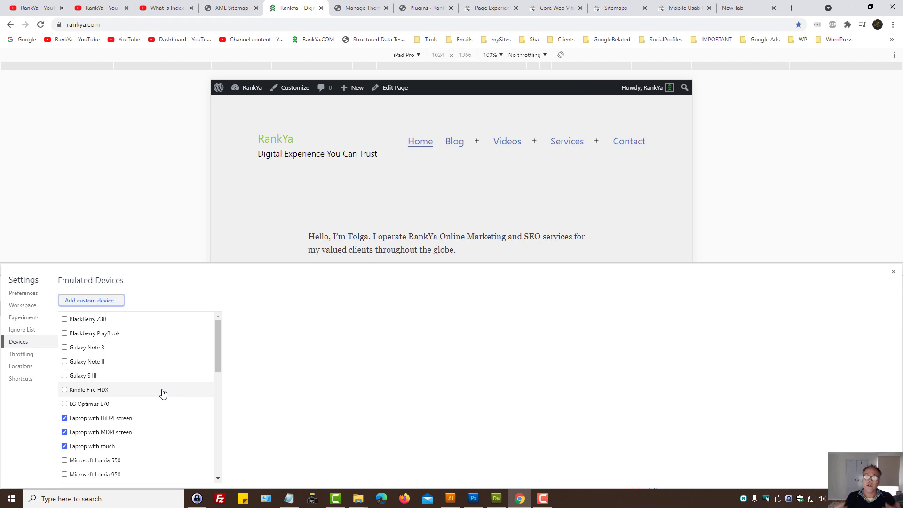
pyautogui.scroll(-2, 120, 424)
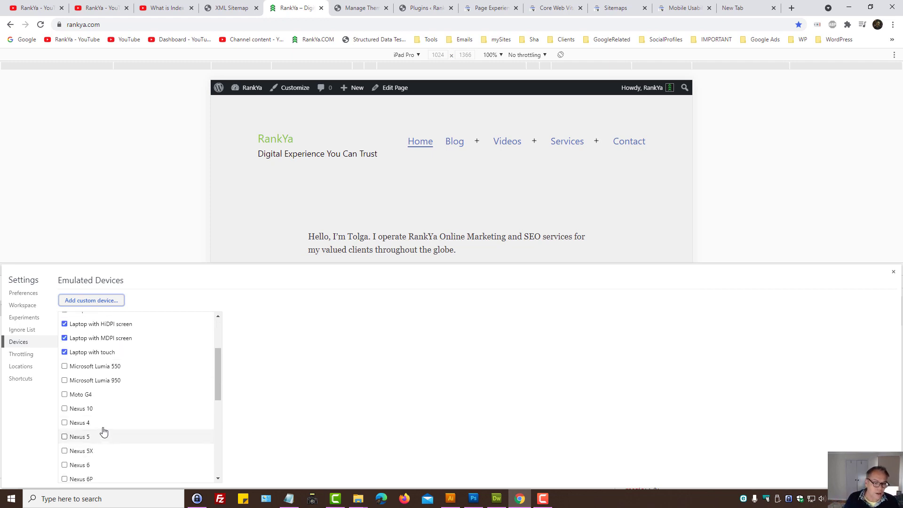
pyautogui.scroll(2, 105, 425)
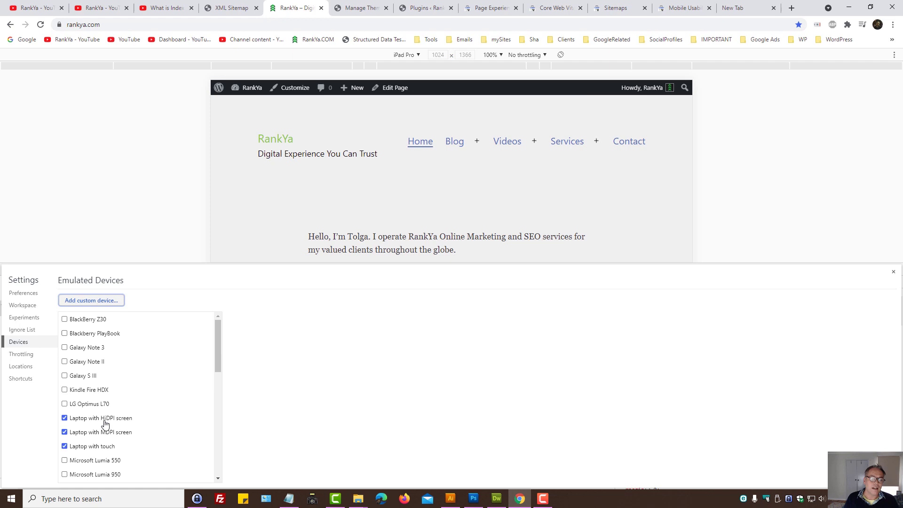
pyautogui.click(65, 376)
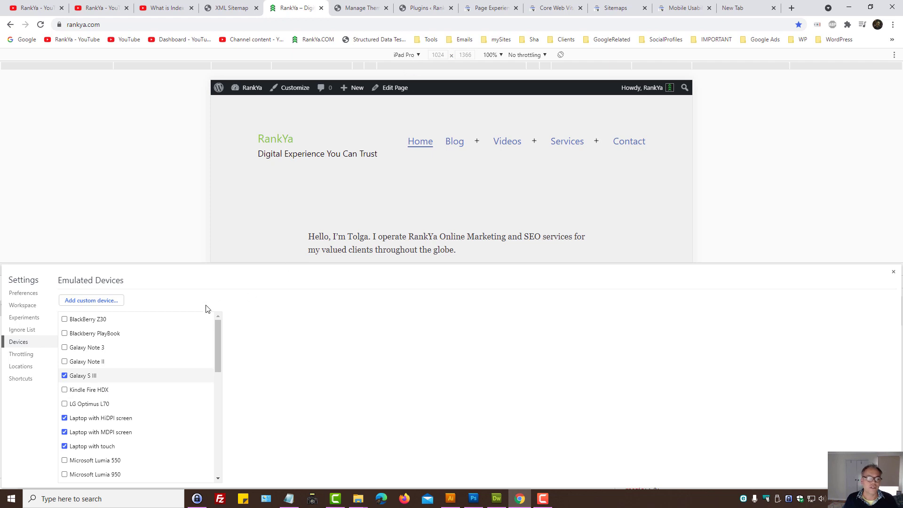
pyautogui.click(406, 55)
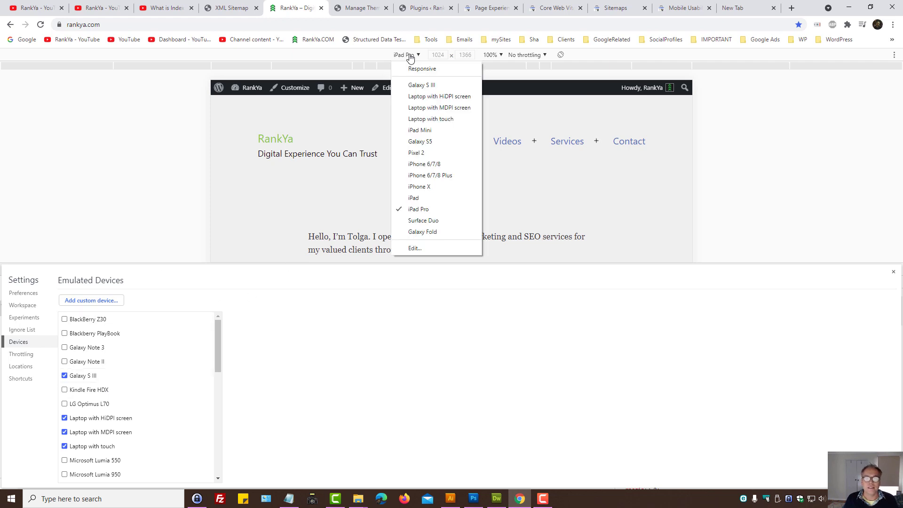
# Emulate rankya.com as a Galaxy S III at 360 × 640 and scroll through its mobile layout
pyautogui.click(414, 85)
pyautogui.scroll(-1, 474, 183)
pyautogui.scroll(-5, 474, 183)
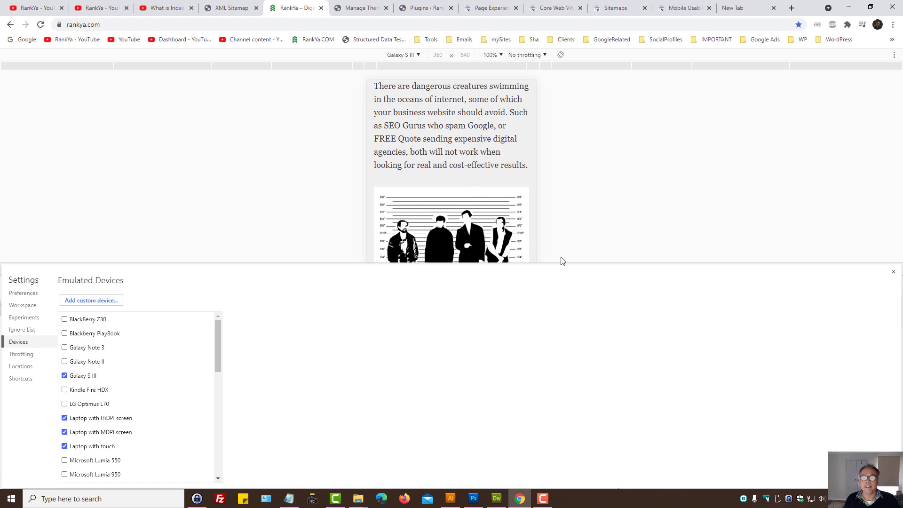
pyautogui.moveTo(561, 262); pyautogui.dragTo(569, 337)
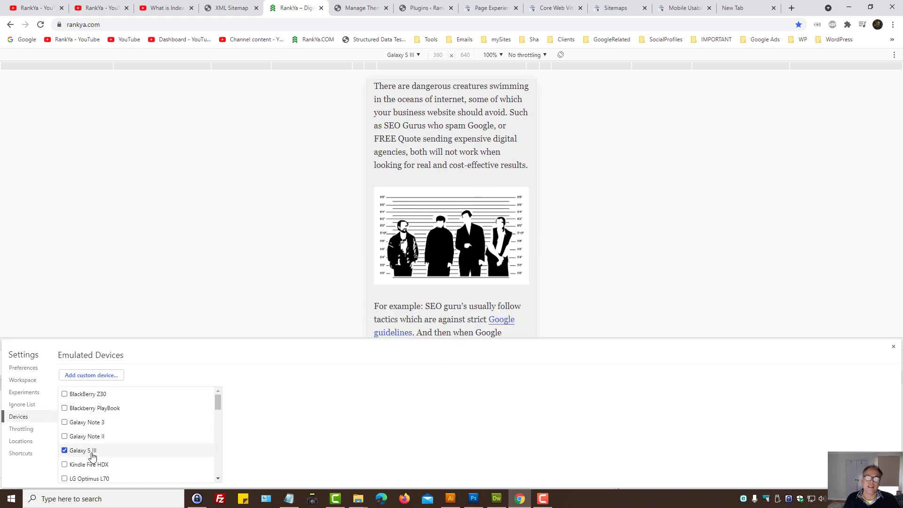
pyautogui.scroll(-8, 460, 227)
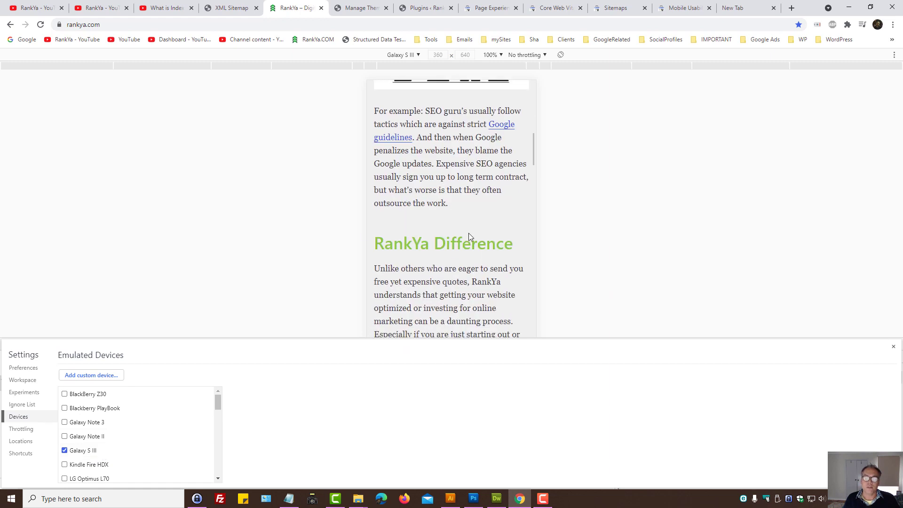
pyautogui.scroll(-15, 460, 227)
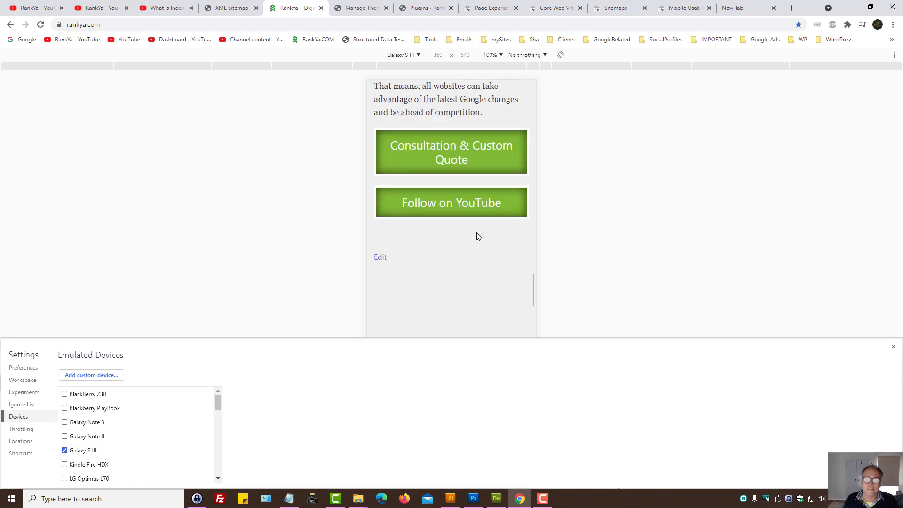
pyautogui.scroll(-2, 463, 179)
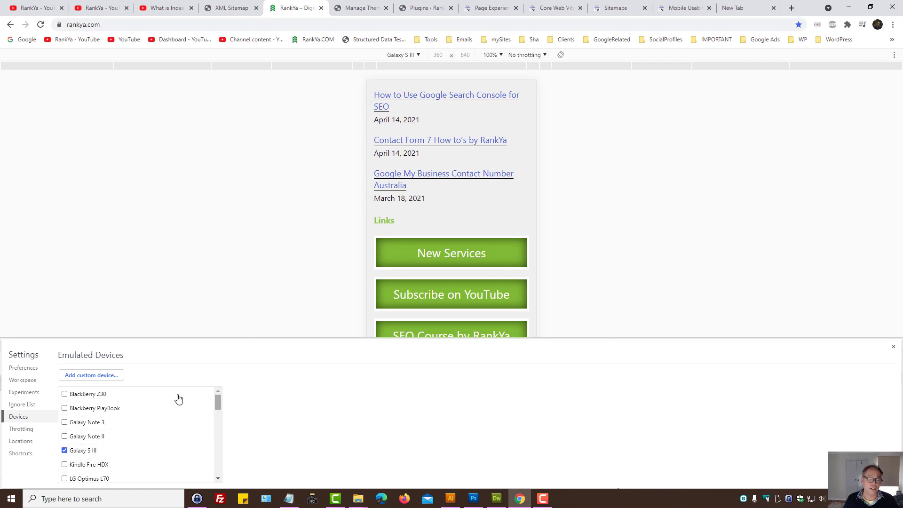
# Record a DevTools performance profile of the reloaded rankya.com page, then switch to the Core Web Vitals tab
pyautogui.click(894, 347)
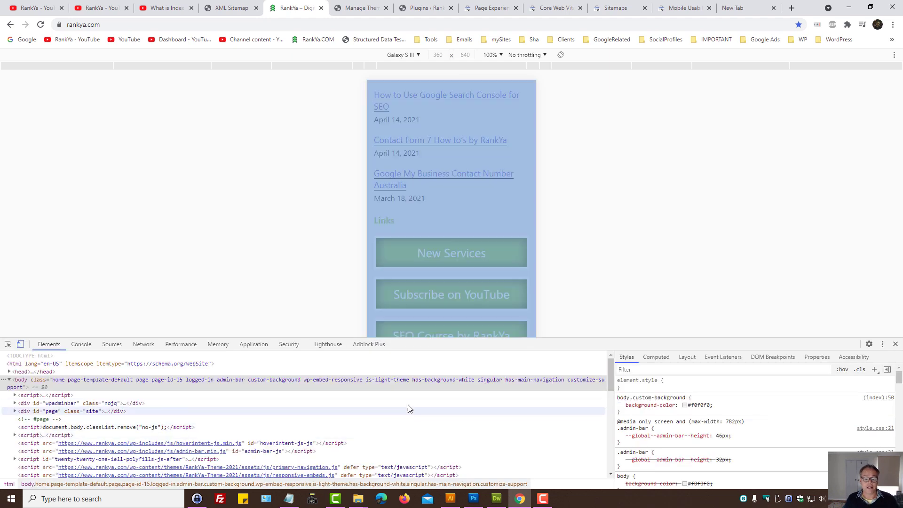
pyautogui.moveTo(448, 347); pyautogui.dragTo(449, 288)
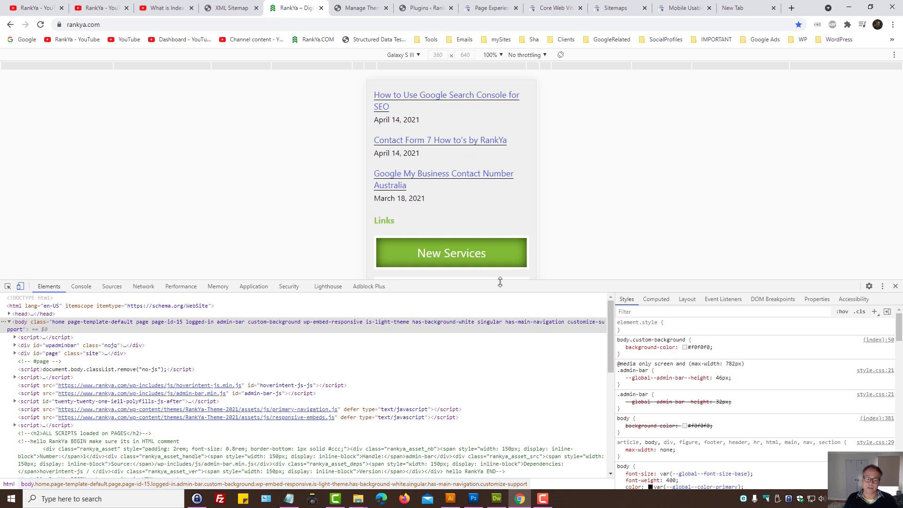
pyautogui.click(179, 287)
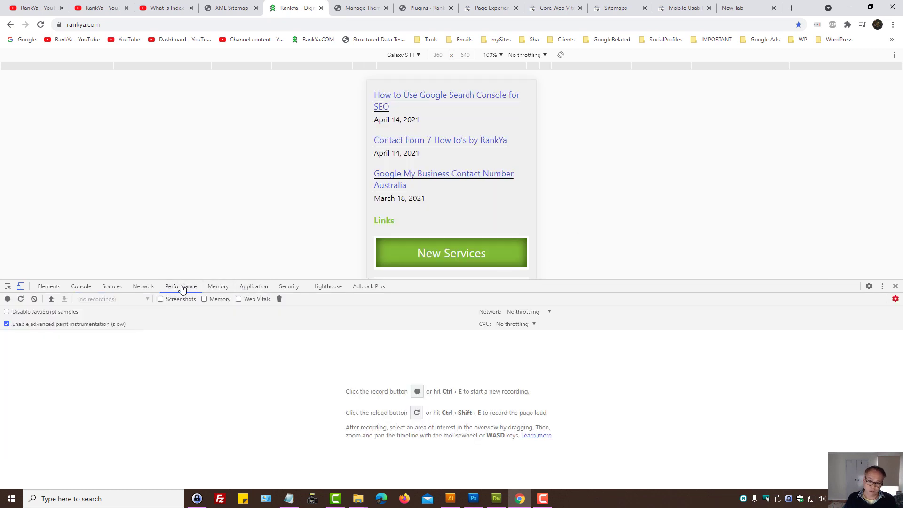
pyautogui.click(41, 25)
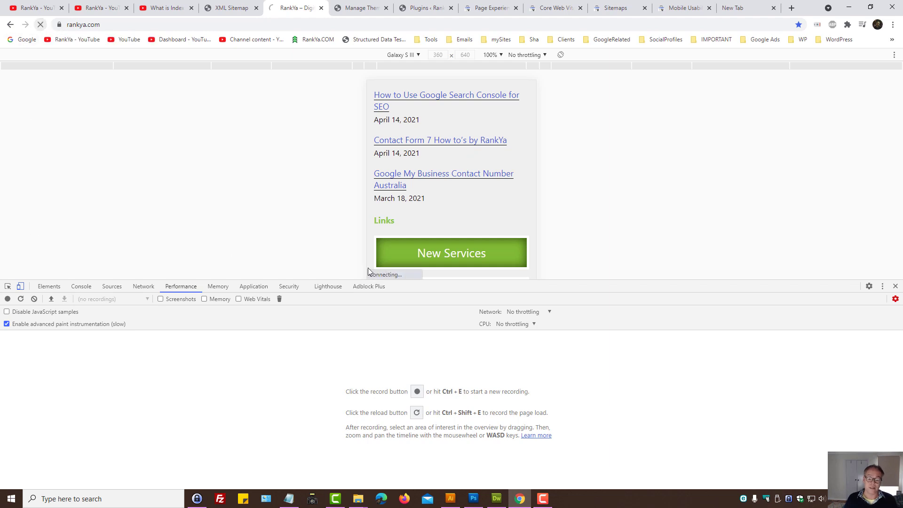
pyautogui.click(7, 299)
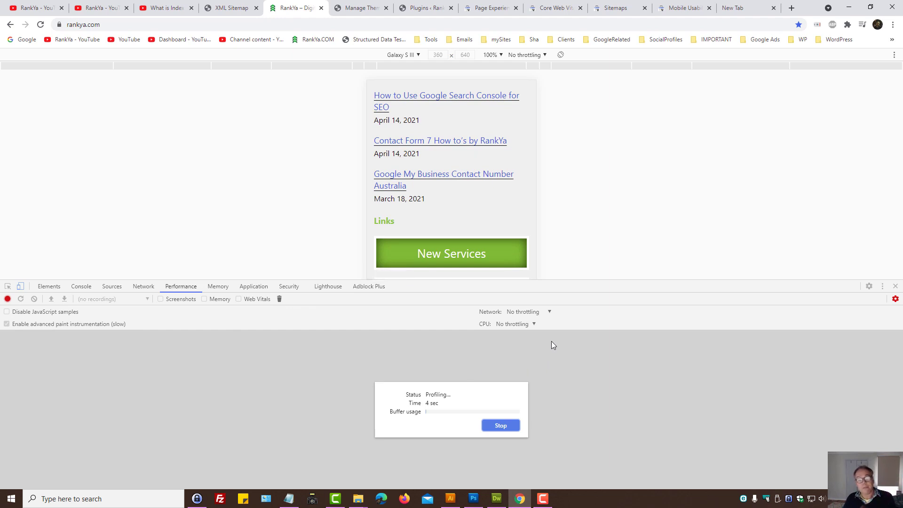
pyautogui.click(550, 8)
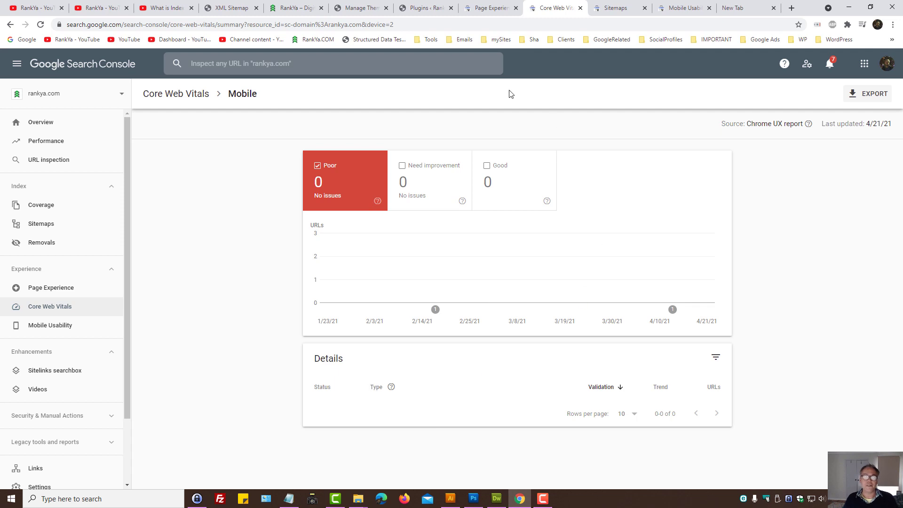
# Open Mobile Usability from the Experience sidebar and review its 0 errors and 65 valid pages
pyautogui.click(177, 8)
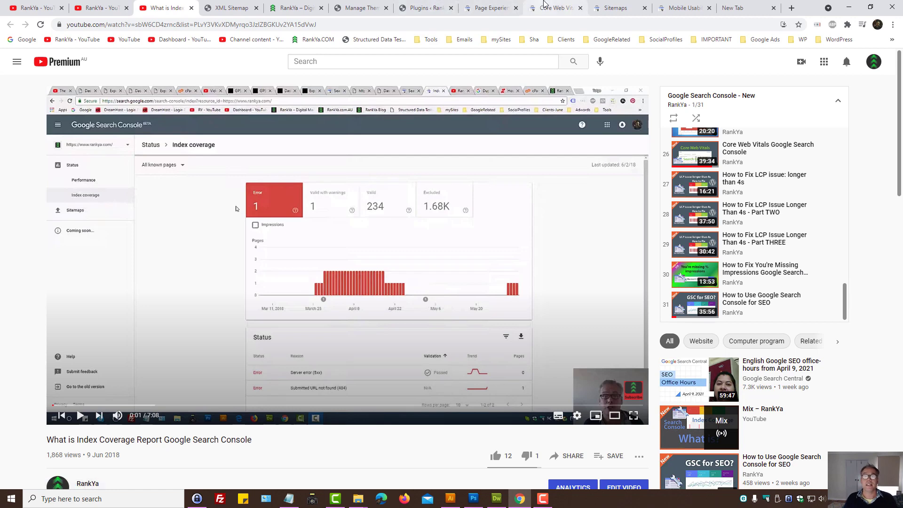
pyautogui.click(544, 4)
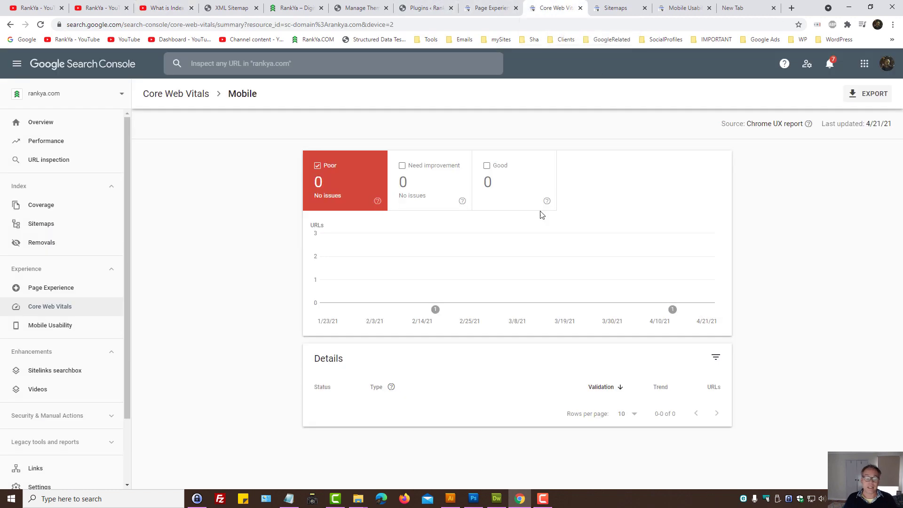
pyautogui.click(38, 335)
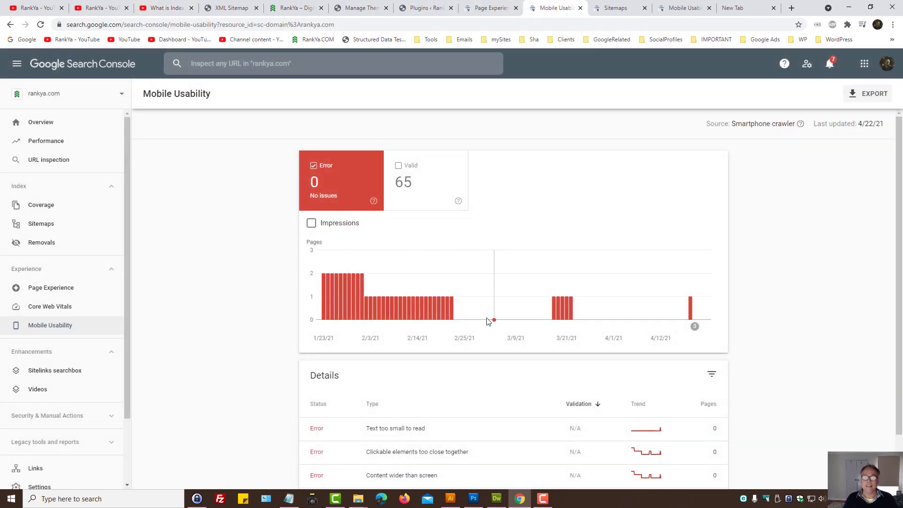
pyautogui.scroll(-1, 470, 349)
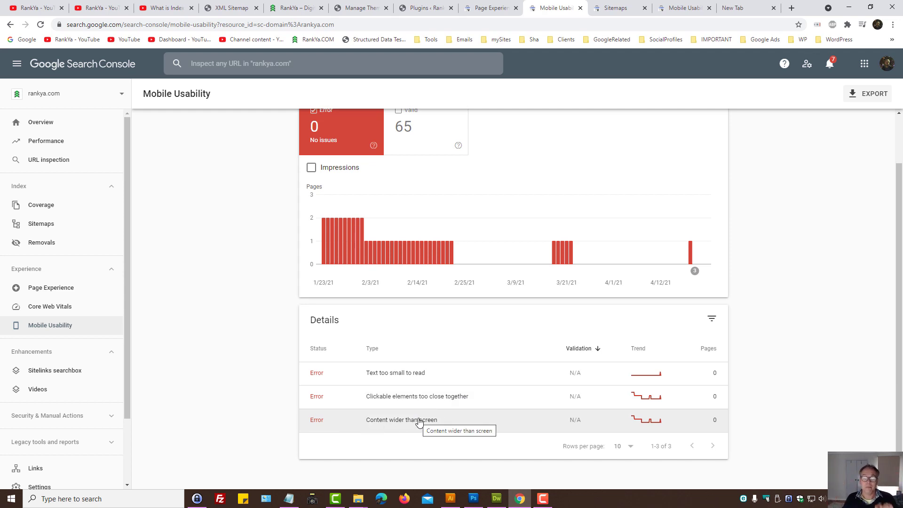
pyautogui.scroll(2, 421, 418)
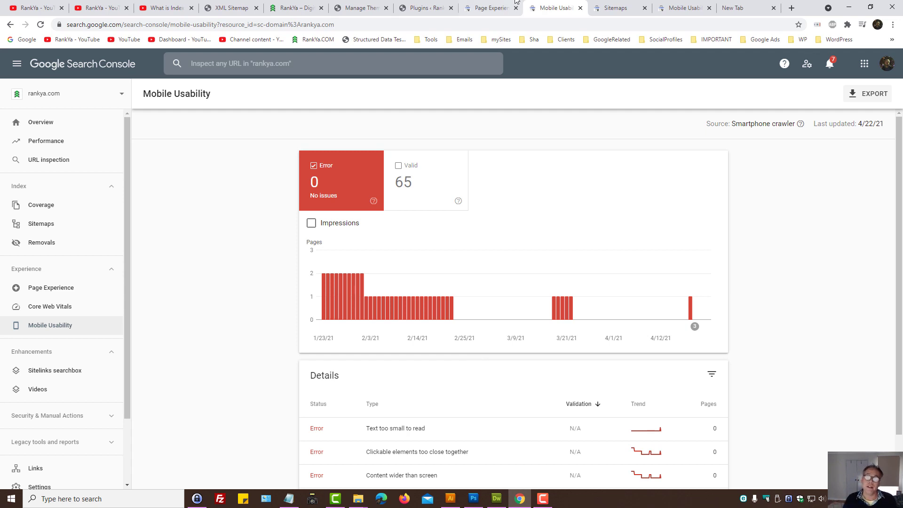
# Switch to the Page experience tab and highlight the headline saying no URLs have good page experience
pyautogui.click(492, 7)
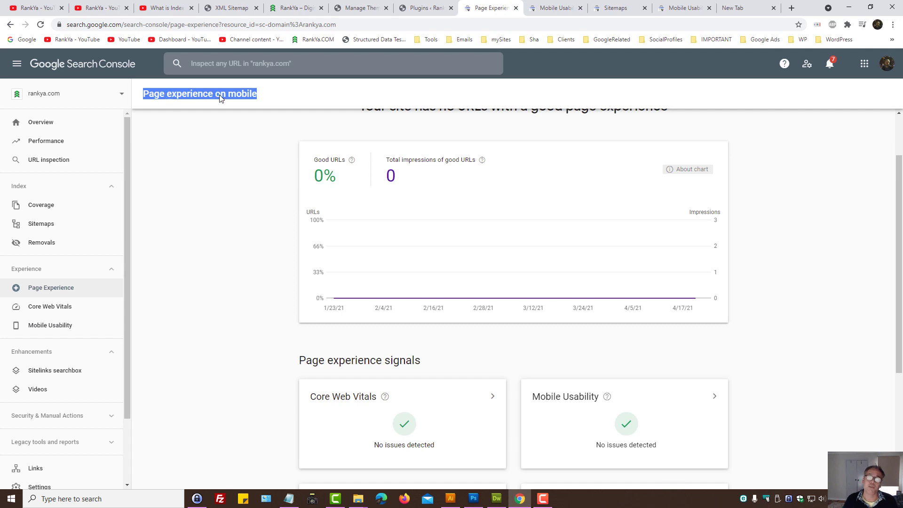
pyautogui.scroll(2, 260, 277)
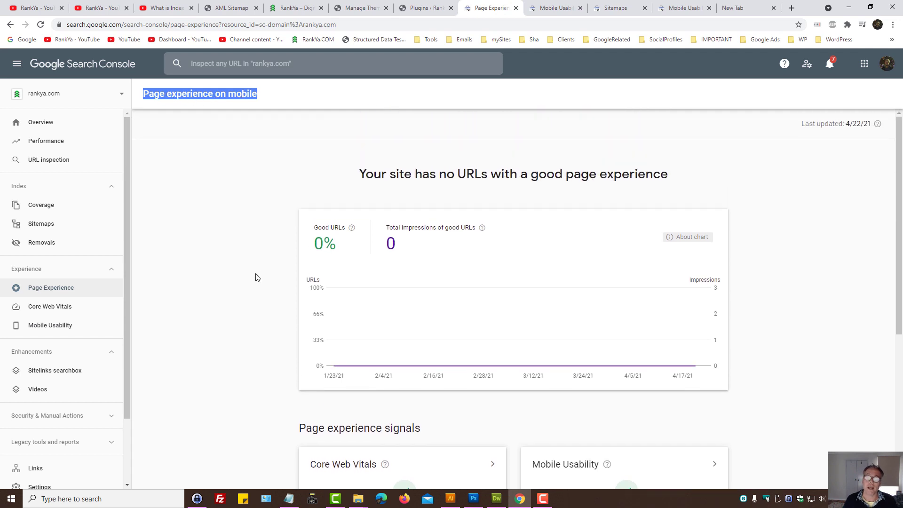
pyautogui.moveTo(357, 175); pyautogui.dragTo(712, 187)
pyautogui.click(671, 191)
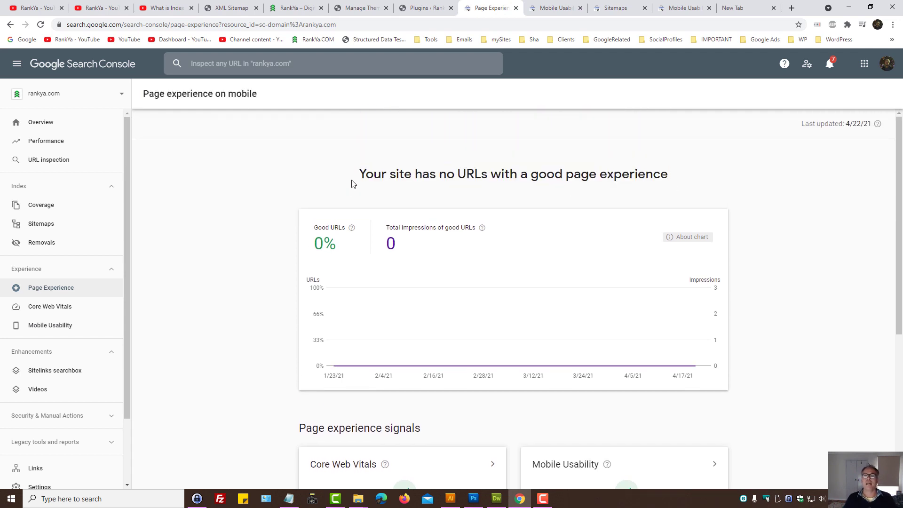
pyautogui.moveTo(354, 182); pyautogui.dragTo(674, 187)
pyautogui.click(590, 188)
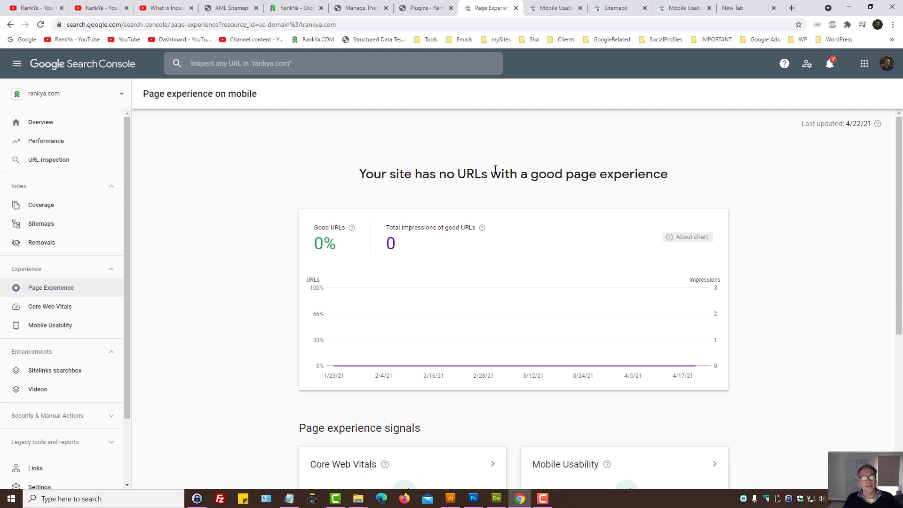
pyautogui.moveTo(356, 172); pyautogui.dragTo(667, 173)
pyautogui.click(762, 187)
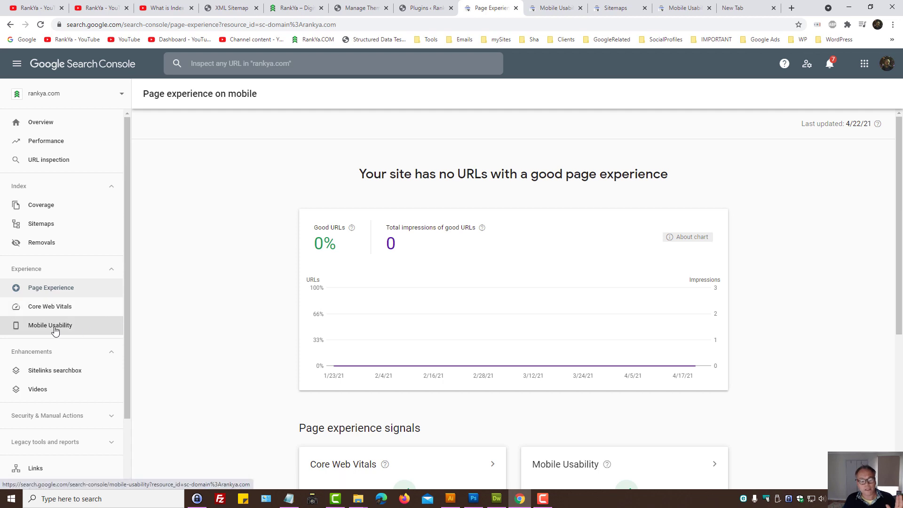
# Scroll through the Page experience signals cards, then highlight the headline once more
pyautogui.scroll(-2, 145, 311)
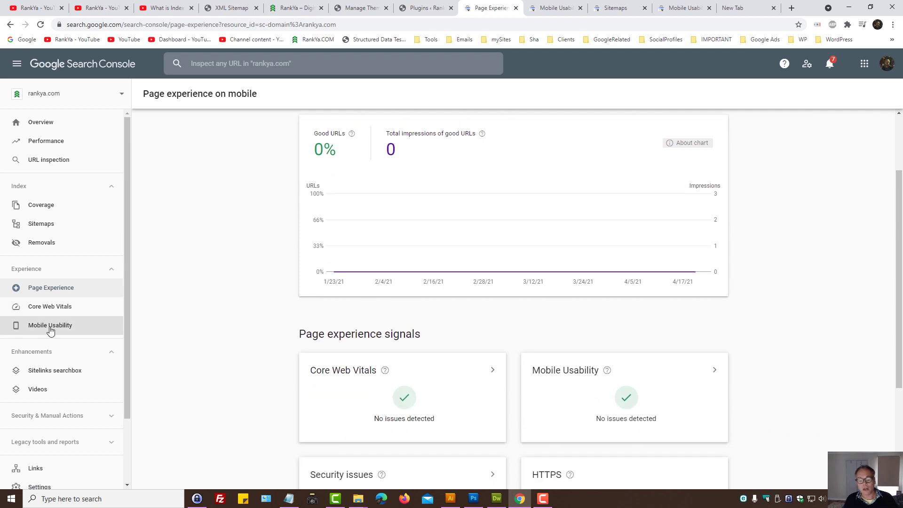
pyautogui.scroll(-3, 207, 320)
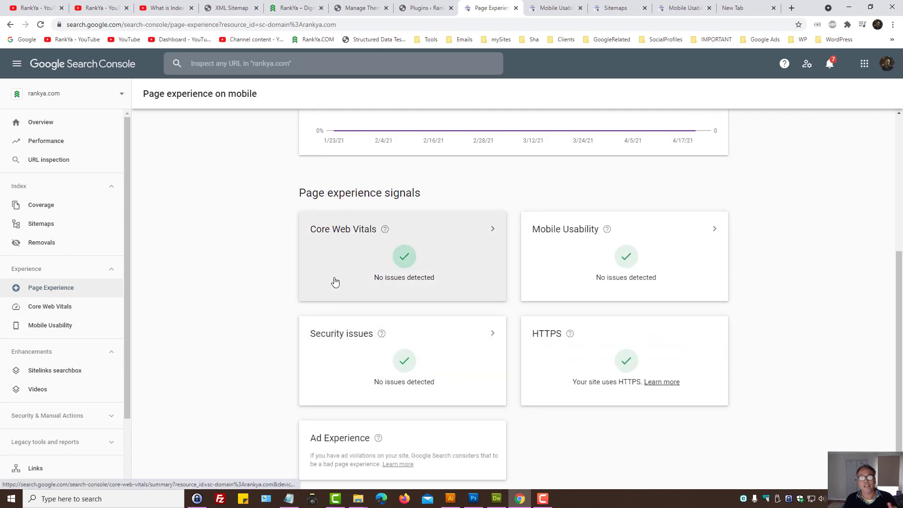
pyautogui.scroll(5, 306, 259)
pyautogui.scroll(-3, 257, 268)
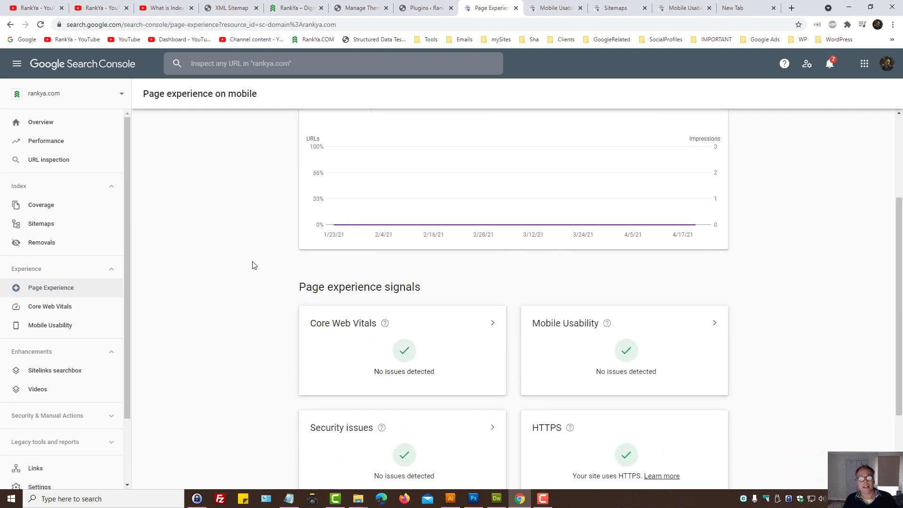
pyautogui.scroll(-2, 206, 271)
pyautogui.scroll(5, 214, 265)
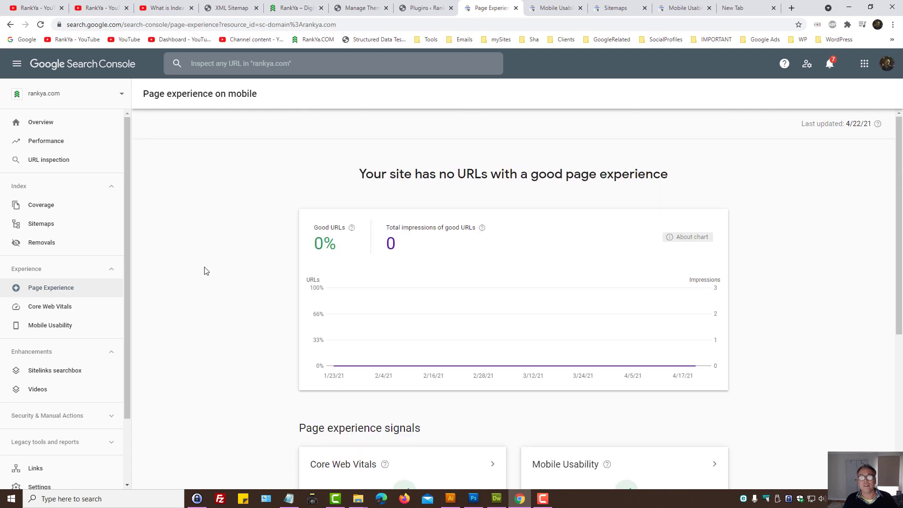
pyautogui.moveTo(360, 173); pyautogui.dragTo(689, 181)
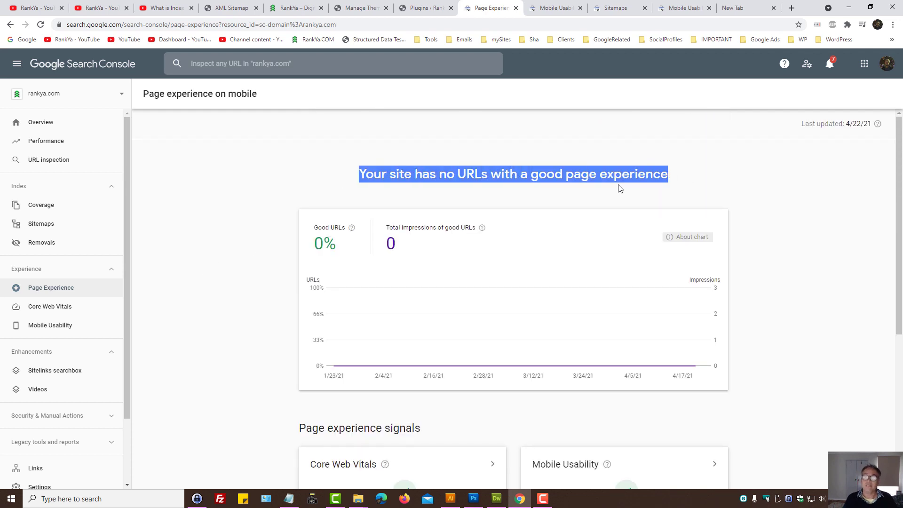
pyautogui.click(596, 189)
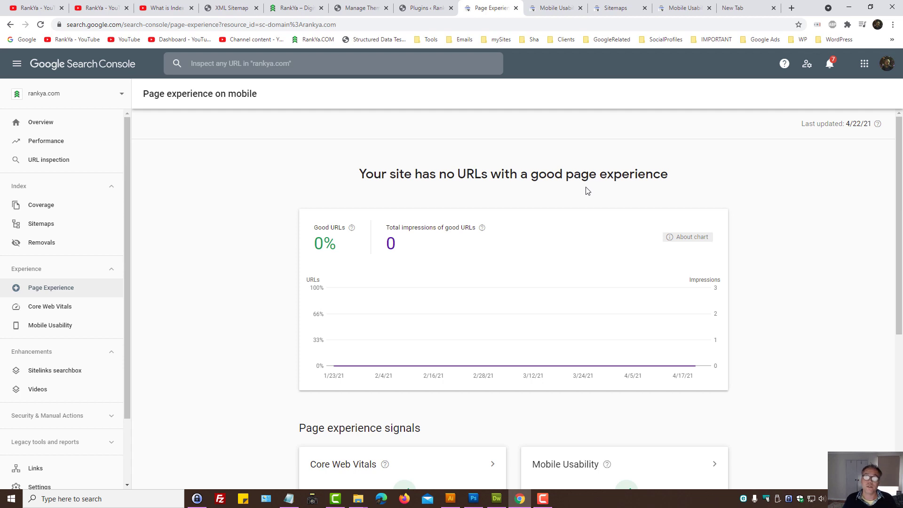
# Switch to the 'RankYa - YouTube' browser tab
pyautogui.click(36, 8)
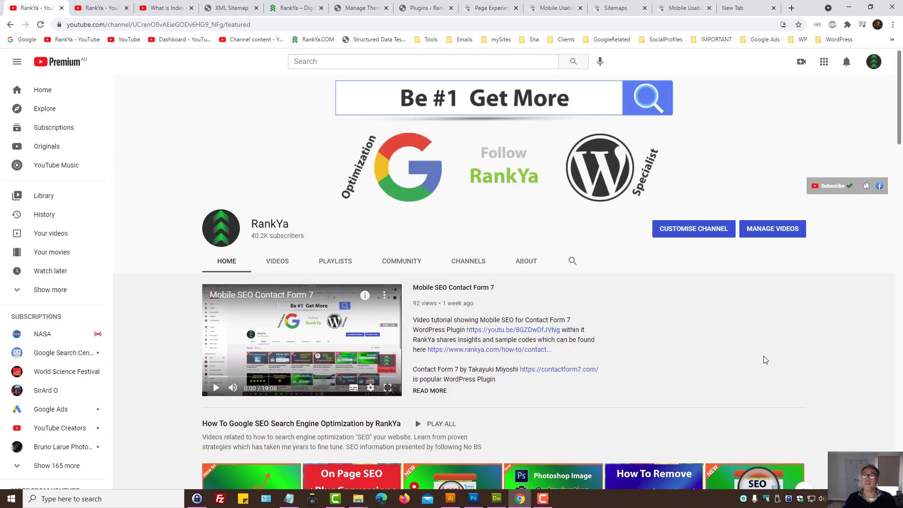